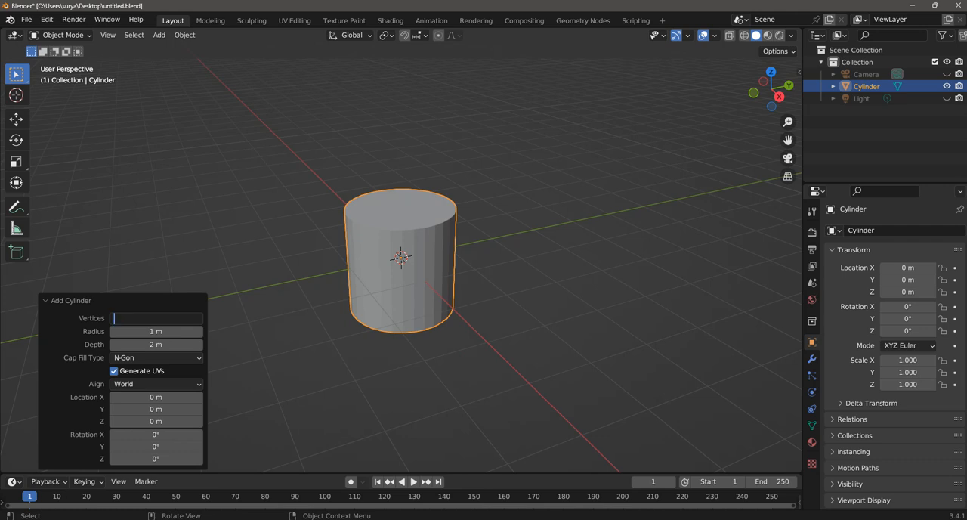
Step: Give the new cylinder 6 vertices and set its cap fill type to Nothing
{"action": "key", "text": "Return"}
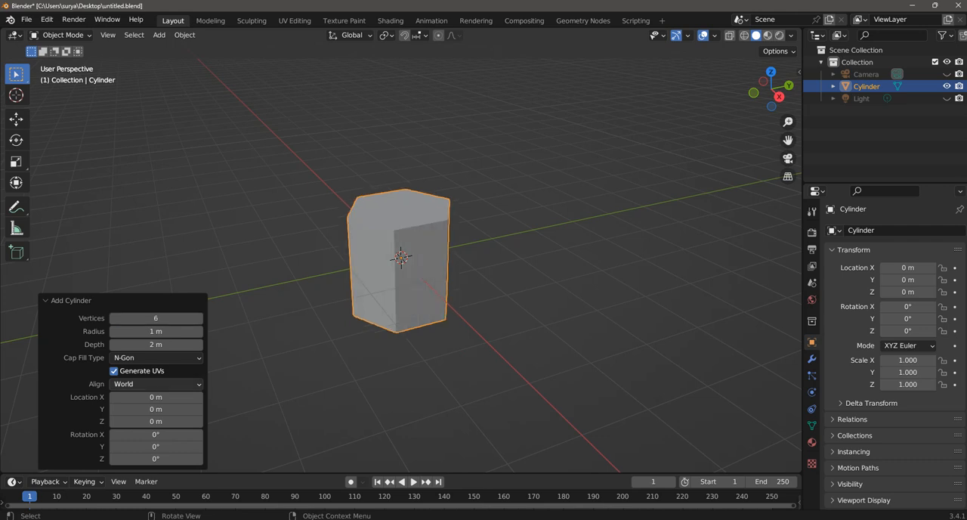
{"action": "left_click", "coordinate": [155, 384]}
{"action": "left_click", "coordinate": [155, 357]}
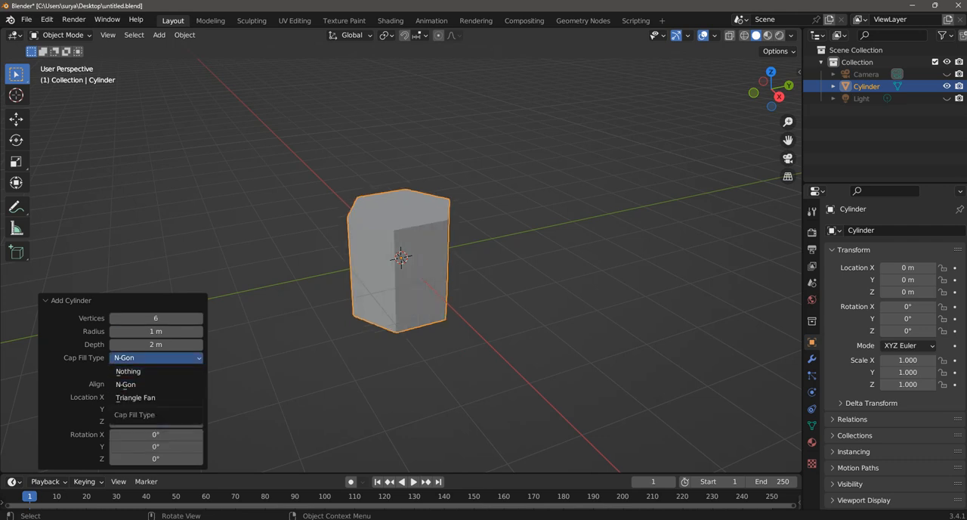
{"action": "left_click", "coordinate": [155, 371]}
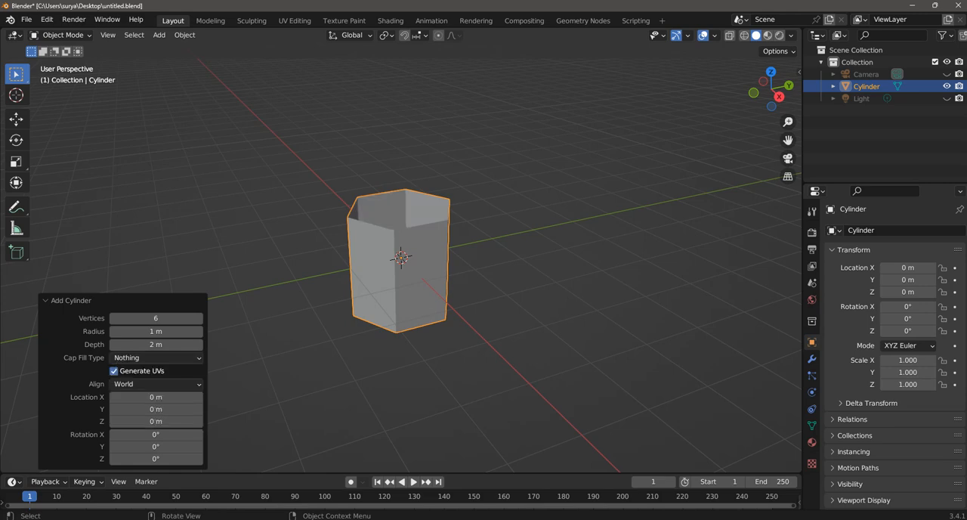
{"action": "left_click", "coordinate": [495, 332]}
Step: Scale the hexagonal cylinder to about 0.293 along the Z axis and save the file
{"action": "scroll", "coordinate": [494, 333], "scroll_direction": "up", "scroll_amount": 2}
{"action": "middle_click_drag", "start_coordinate": [475, 321], "coordinate": [492, 296]}
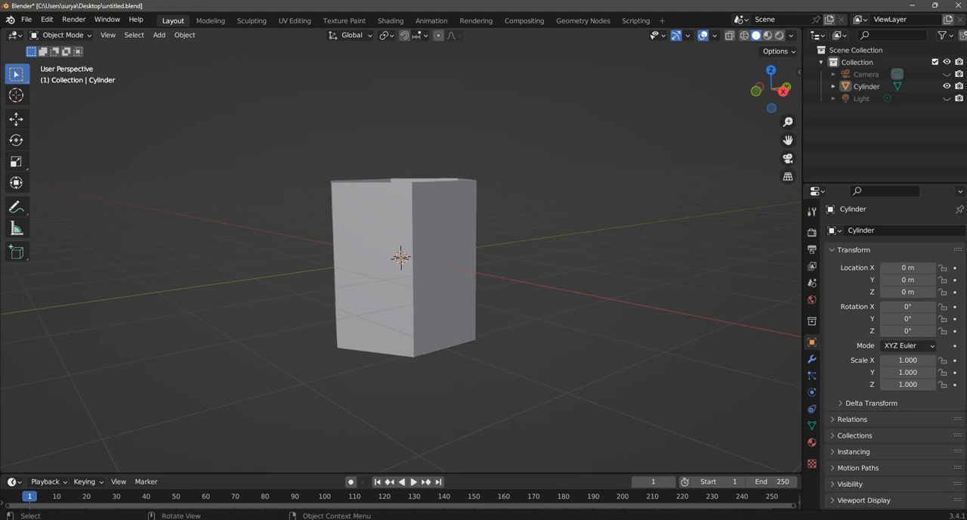
{"action": "left_click", "coordinate": [440, 290]}
{"action": "key", "text": "s"}
{"action": "key", "text": "z"}
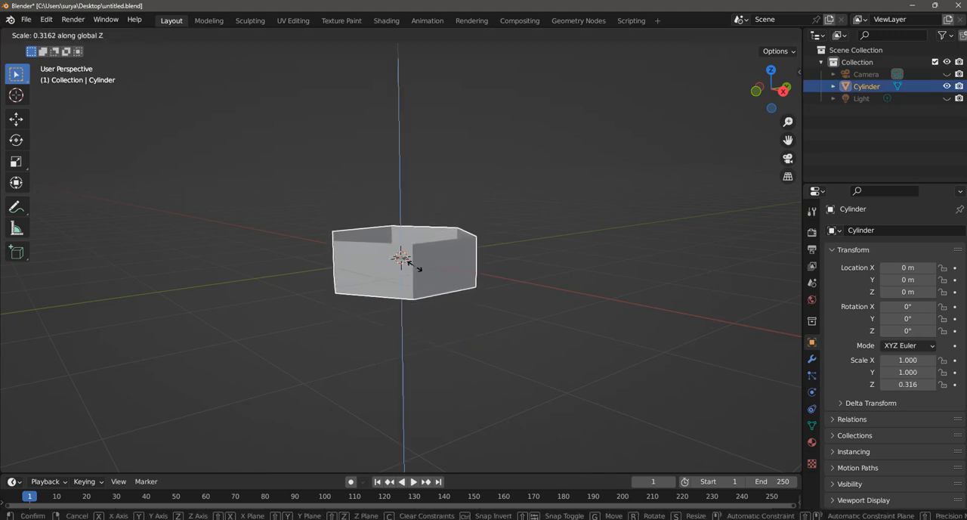
{"action": "left_click", "coordinate": [414, 266]}
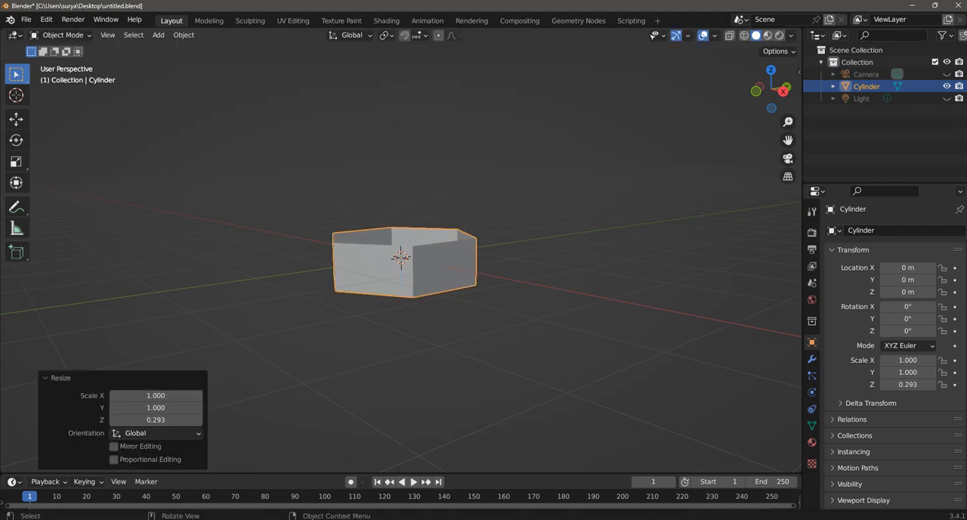
{"action": "left_click", "coordinate": [487, 325]}
{"action": "middle_click_drag", "start_coordinate": [483, 321], "coordinate": [462, 352]}
{"action": "key", "text": "ctrl+s"}
{"action": "scroll", "coordinate": [462, 352], "scroll_direction": "down", "scroll_amount": 3}
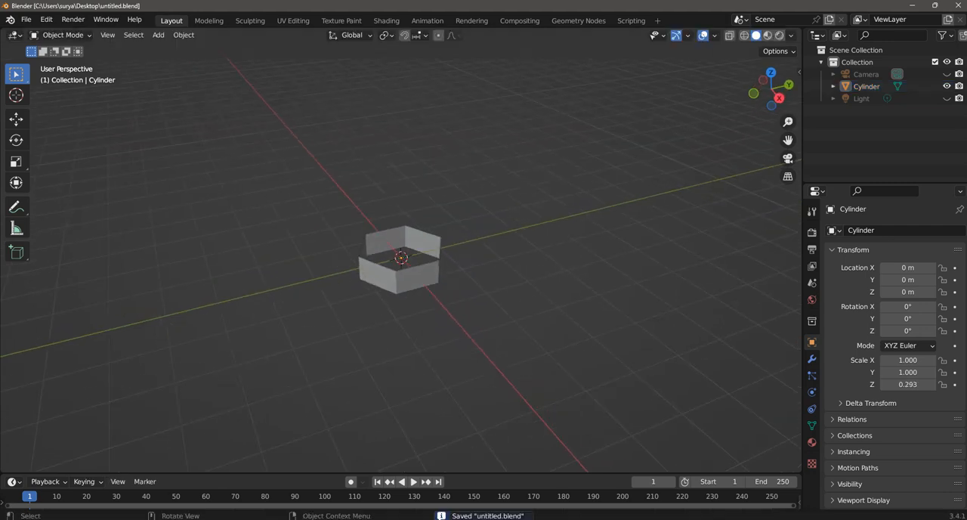
Step: Enter Edit Mode on the cylinder and add a centred vertical loop cut to one side wall
{"action": "scroll", "coordinate": [461, 352], "scroll_direction": "up", "scroll_amount": 3}
{"action": "scroll", "coordinate": [397, 266], "scroll_direction": "up", "scroll_amount": 1}
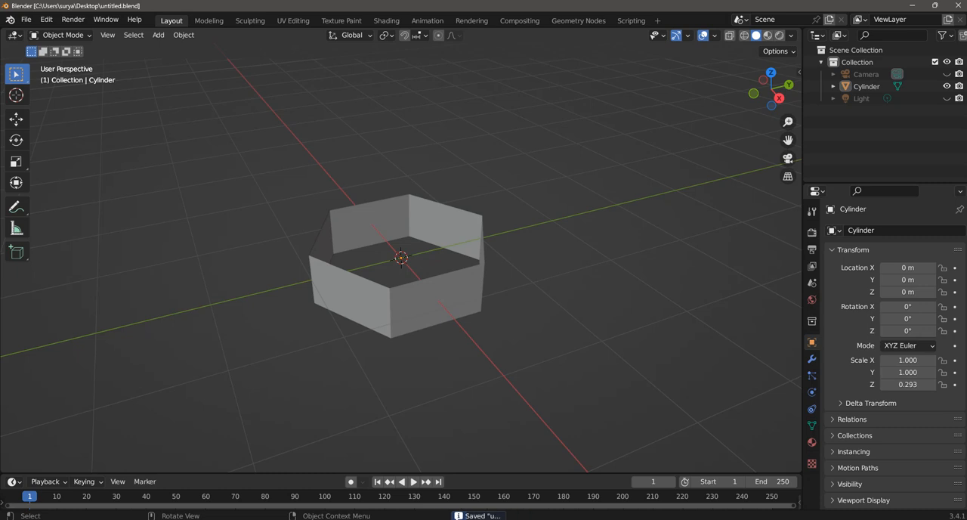
{"action": "scroll", "coordinate": [400, 258], "scroll_direction": "up", "scroll_amount": 1}
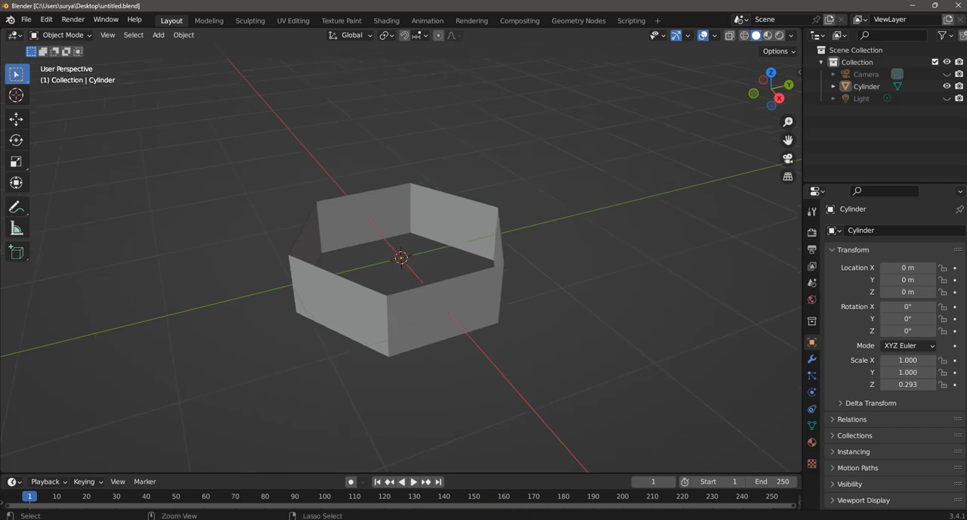
{"action": "left_click", "coordinate": [446, 306]}
{"action": "middle_click_drag", "start_coordinate": [445, 306], "coordinate": [440, 289]}
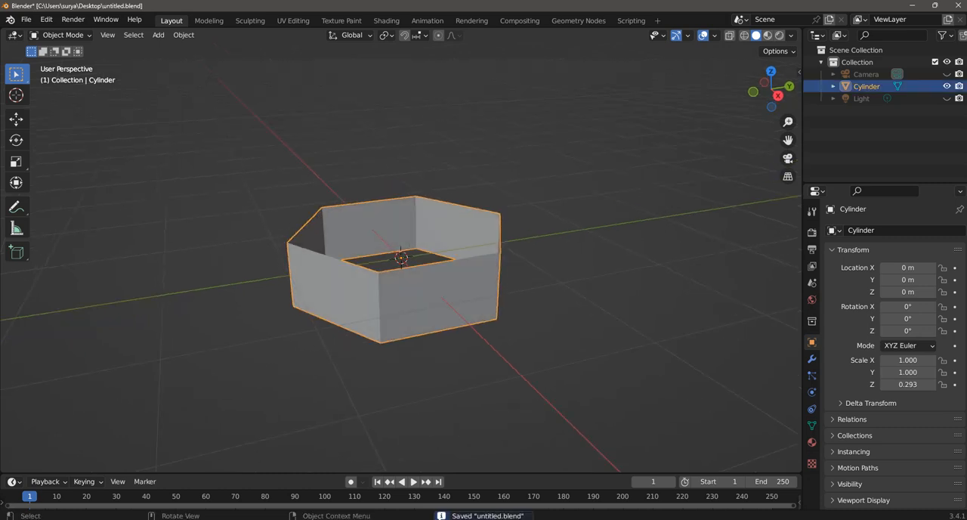
{"action": "left_click", "coordinate": [60, 34]}
{"action": "left_click", "coordinate": [62, 62]}
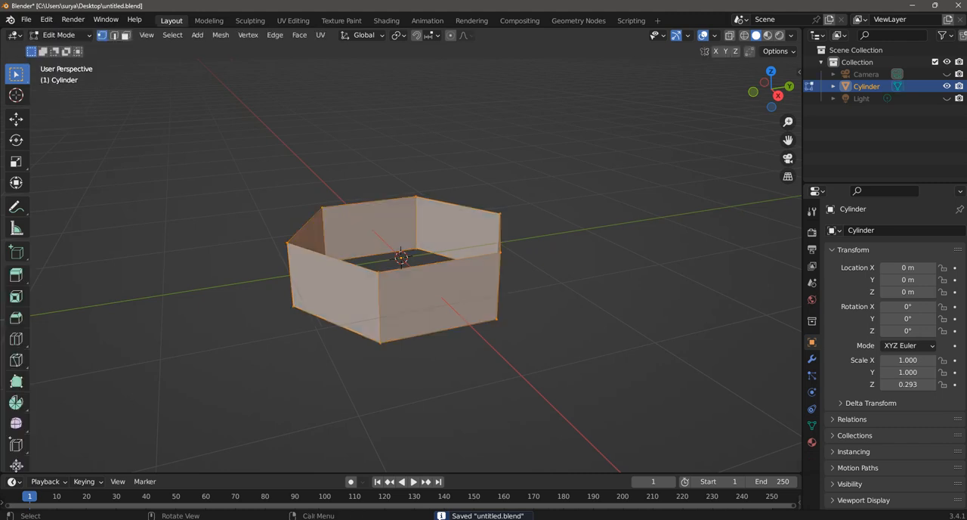
{"action": "key", "text": "ctrl+r"}
{"action": "left_click", "coordinate": [449, 280]}
{"action": "right_click", "coordinate": [449, 280]}
{"action": "middle_click_drag", "start_coordinate": [448, 280], "coordinate": [398, 277]}
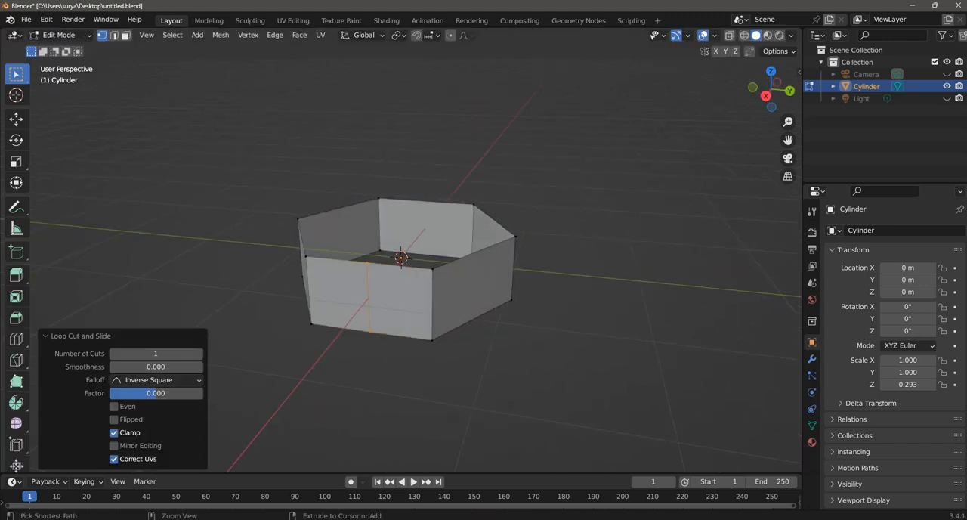
Step: Add a single centred vertical loop cut to each of the remaining side walls of the hexagon
{"action": "key", "text": "ctrl+r"}
{"action": "left_click", "coordinate": [485, 273]}
{"action": "right_click", "coordinate": [486, 274]}
{"action": "middle_click_drag", "start_coordinate": [486, 273], "coordinate": [385, 272]}
{"action": "key", "text": "ctrl+r"}
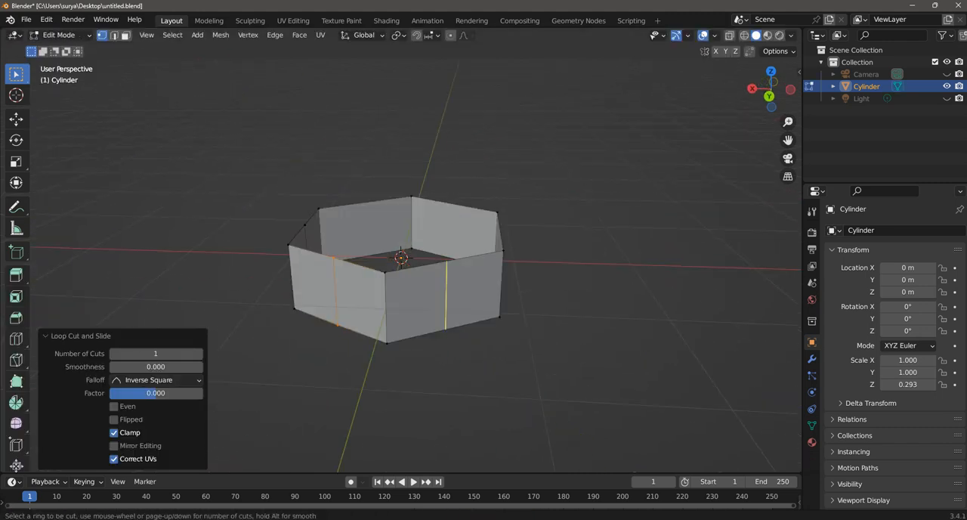
{"action": "left_click", "coordinate": [463, 273]}
{"action": "right_click", "coordinate": [463, 273]}
{"action": "middle_click_drag", "start_coordinate": [463, 274], "coordinate": [364, 272]}
{"action": "key", "text": "ctrl+r"}
{"action": "left_click", "coordinate": [469, 269]}
{"action": "right_click", "coordinate": [469, 270]}
{"action": "middle_click_drag", "start_coordinate": [469, 269], "coordinate": [370, 272]}
{"action": "middle_click_drag", "start_coordinate": [462, 270], "coordinate": [379, 272]}
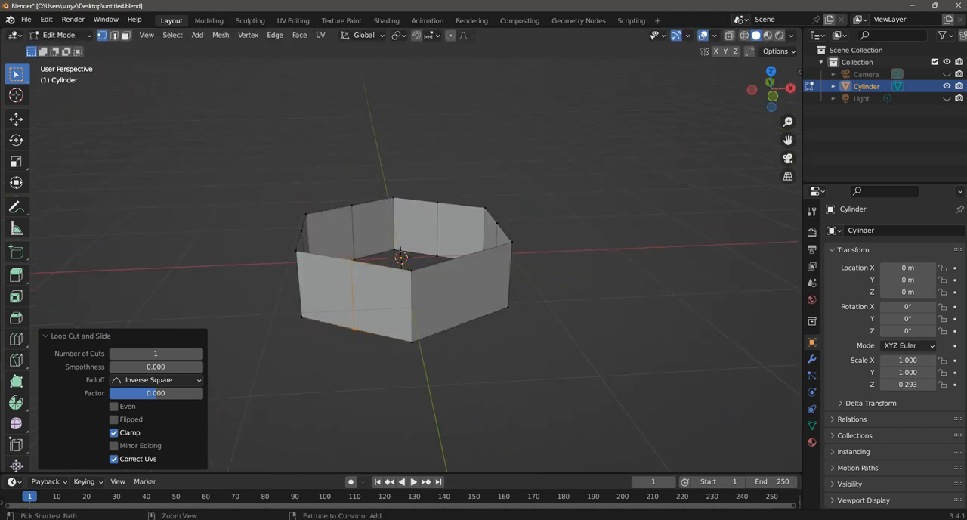
{"action": "key", "text": "ctrl+r"}
{"action": "left_click", "coordinate": [464, 269]}
{"action": "left_click", "coordinate": [541, 325]}
{"action": "middle_click_drag", "start_coordinate": [540, 325], "coordinate": [627, 325]}
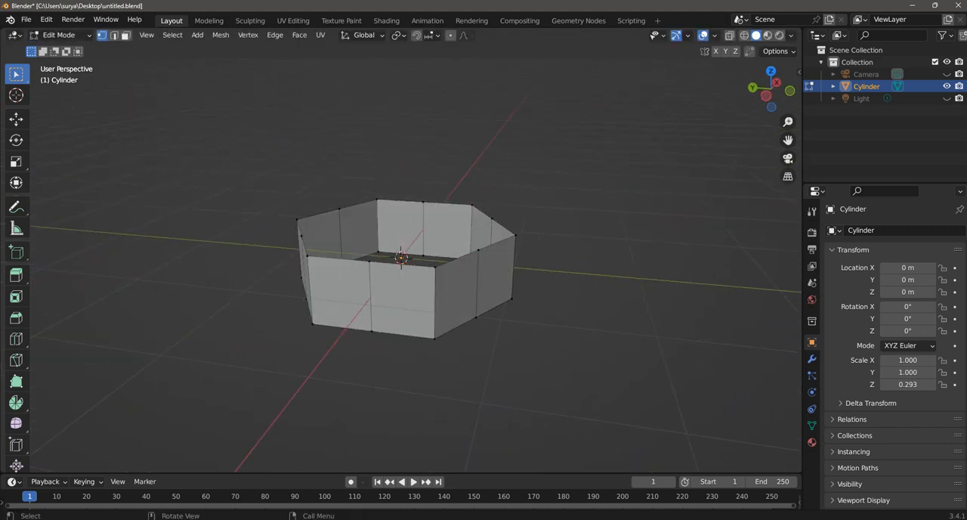
Step: Select the sharp corner edges of the hexagon at 30° sharpness and scale them to about 0.665 along Z
{"action": "key", "text": "a"}
{"action": "key", "text": "alt+a"}
{"action": "left_click", "coordinate": [172, 35]}
{"action": "left_click", "coordinate": [172, 35]}
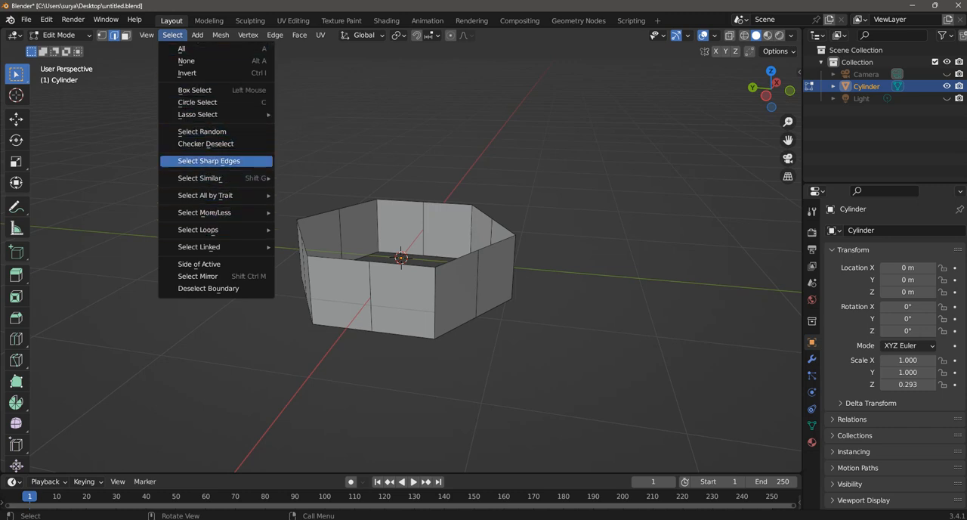
{"action": "left_click", "coordinate": [209, 161]}
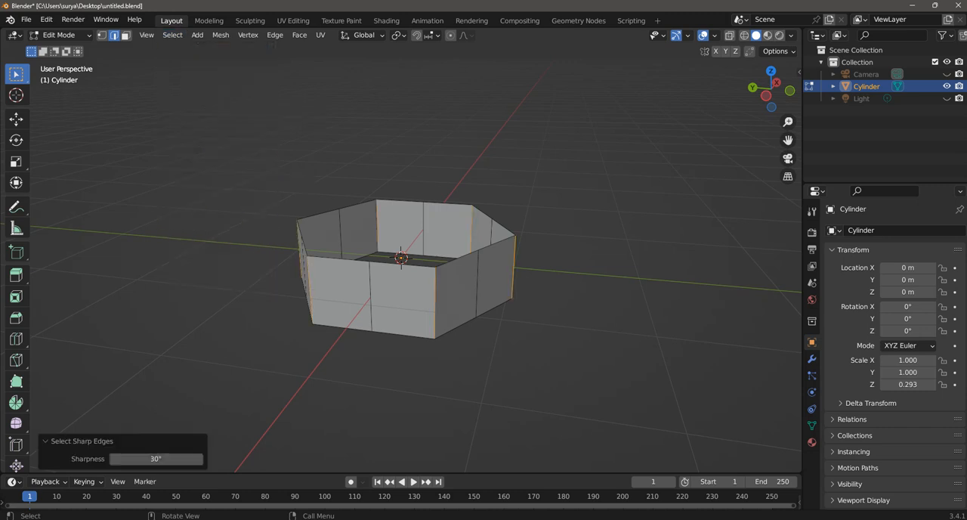
{"action": "middle_click_drag", "start_coordinate": [529, 272], "coordinate": [619, 276]}
{"action": "key", "text": "s"}
{"action": "key", "text": "z"}
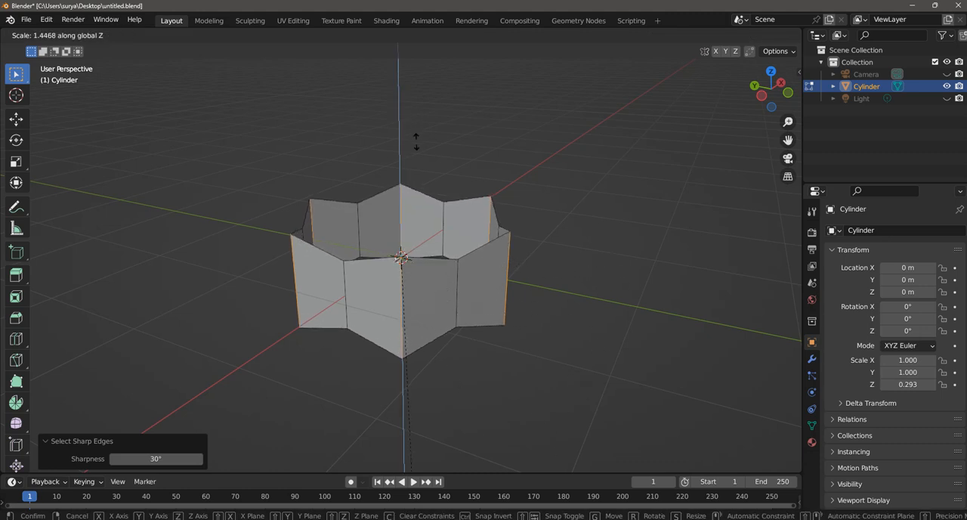
{"action": "left_click", "coordinate": [408, 400]}
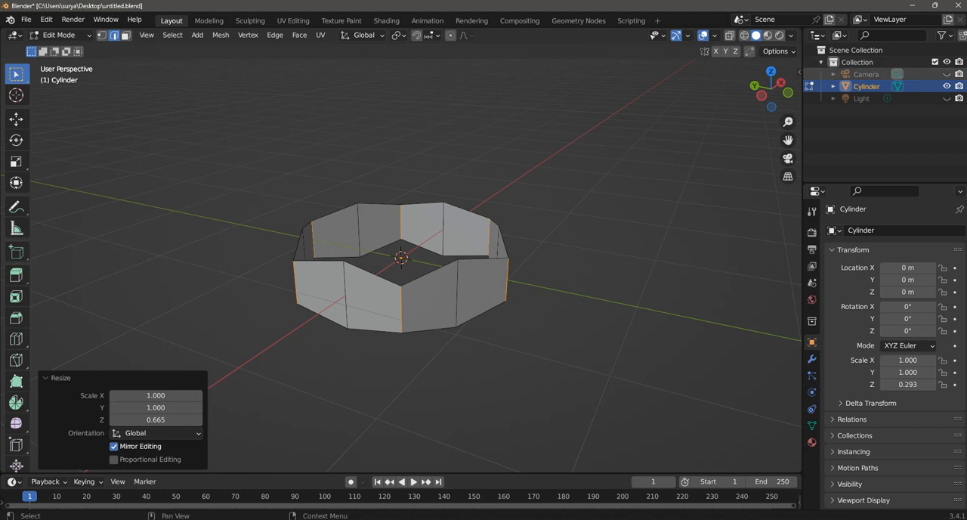
Step: Dock the Shortcut VUr display at Center, start it, hide the sidebar and save the file
{"action": "left_click", "coordinate": [795, 74]}
{"action": "left_click", "coordinate": [799, 72]}
{"action": "left_click", "coordinate": [794, 160]}
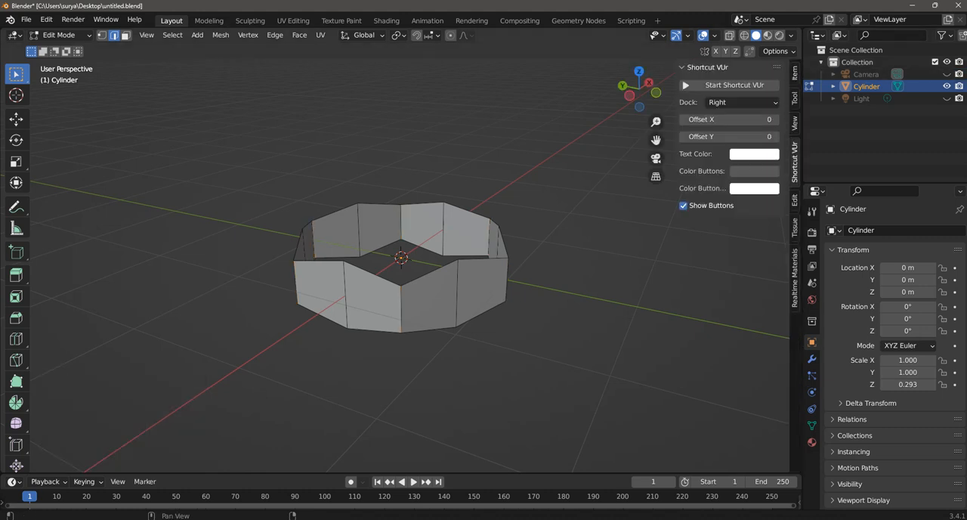
{"action": "left_click", "coordinate": [740, 102]}
{"action": "left_click", "coordinate": [721, 142]}
{"action": "left_click", "coordinate": [732, 84]}
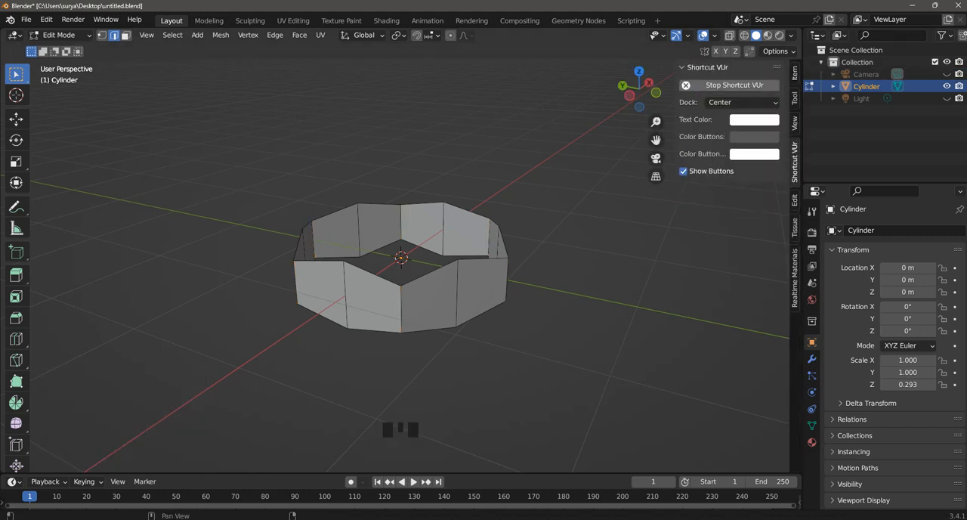
{"action": "key", "text": "n"}
{"action": "key", "text": "ctrl+s"}
Step: Select the top rim edge loop and extrude it inward, scaled to about 0.669
{"action": "scroll", "coordinate": [400, 258], "scroll_direction": "up", "scroll_amount": 2}
{"action": "middle_click_drag", "start_coordinate": [400, 302], "coordinate": [513, 303]}
{"action": "left_click", "coordinate": [476, 302], "text": "alt+shift"}
{"action": "scroll", "coordinate": [476, 301], "scroll_direction": "down", "scroll_amount": 3}
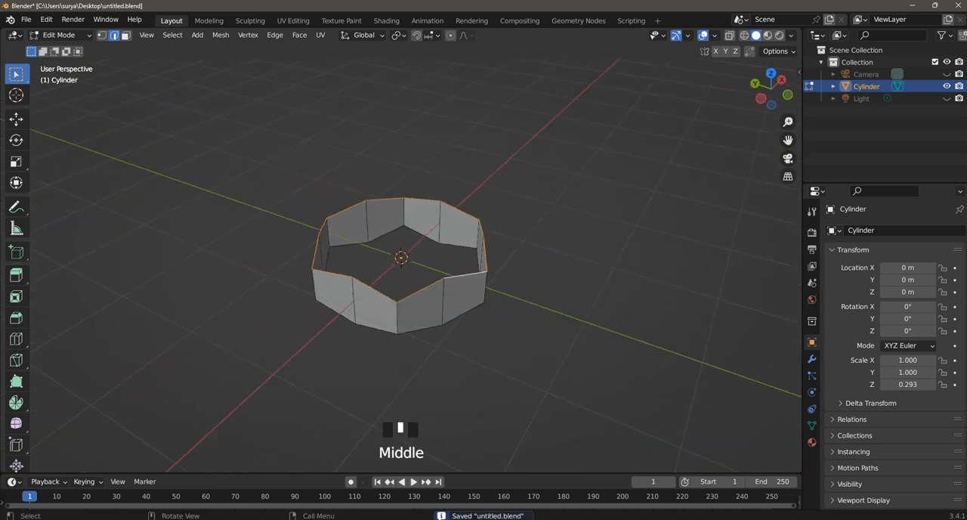
{"action": "scroll", "coordinate": [514, 304], "scroll_direction": "up", "scroll_amount": 1}
{"action": "key", "text": "e"}
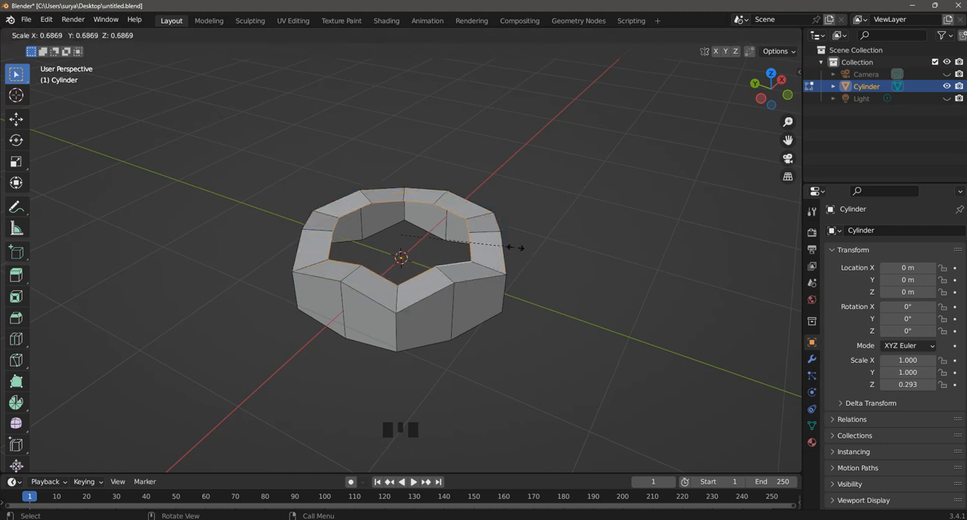
{"action": "left_click", "coordinate": [518, 246]}
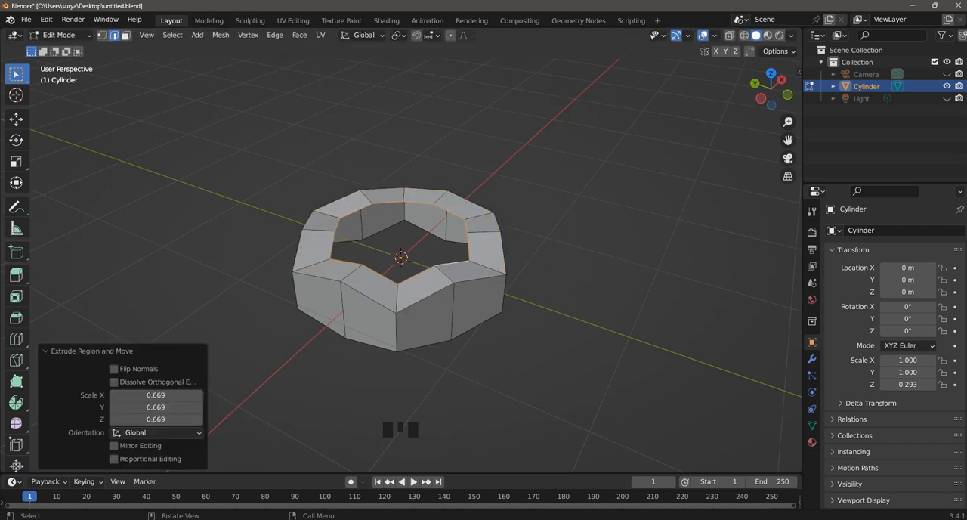
Step: Reshape the extruded inner rim into a regular, flat circle with LoopTools Circle
{"action": "right_click", "coordinate": [468, 129]}
{"action": "mouse_move", "coordinate": [468, 66]}
{"action": "left_click", "coordinate": [557, 77]}
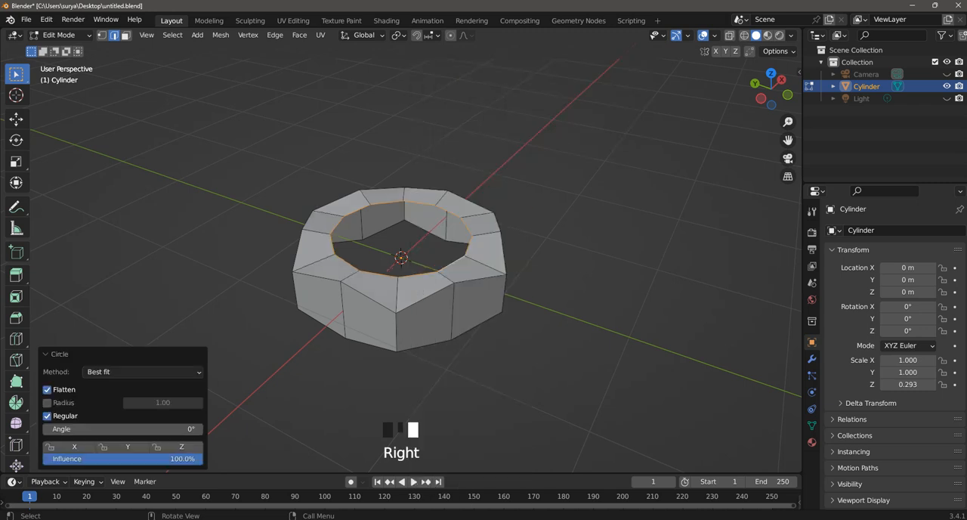
{"action": "scroll", "coordinate": [400, 271], "scroll_direction": "up", "scroll_amount": 1}
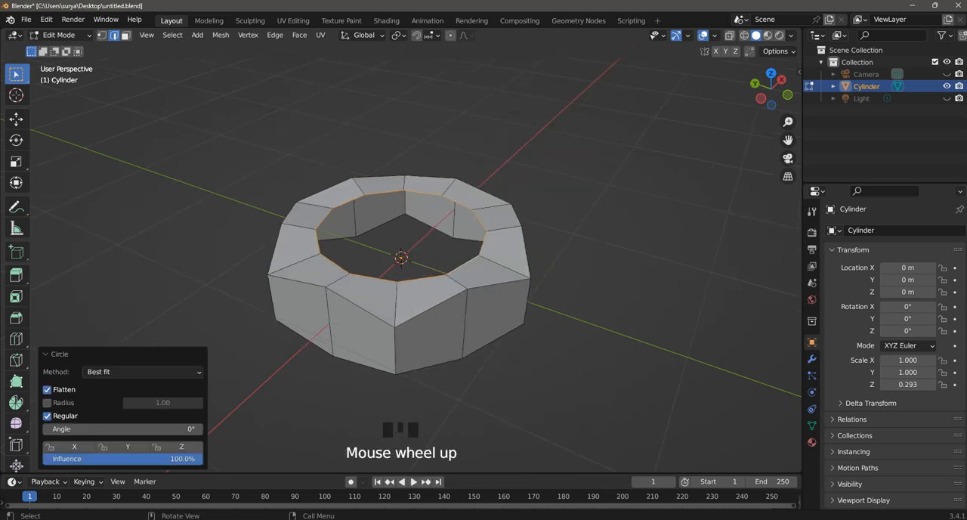
Step: Raise the circular inner rim by about 0.167 m along Z, deselect it and save the file
{"action": "middle_click_drag", "start_coordinate": [400, 272], "coordinate": [446, 274]}
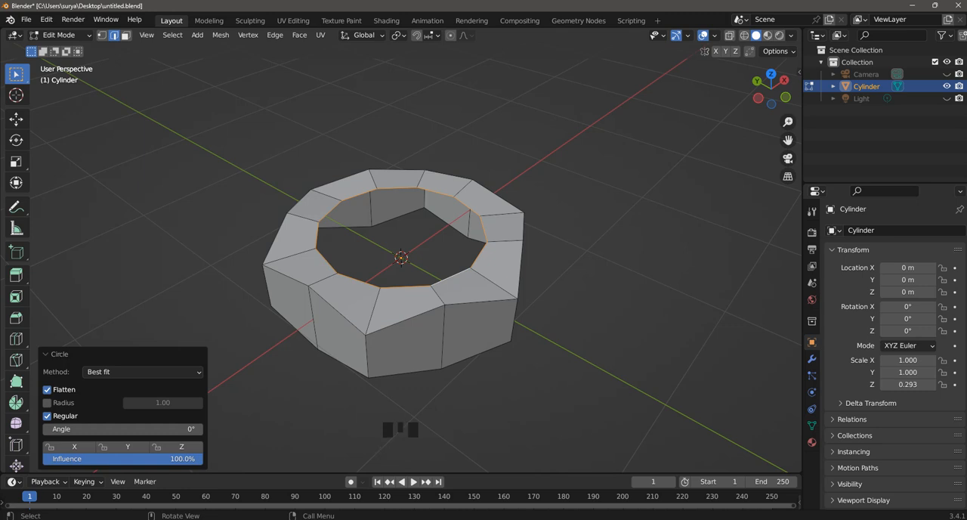
{"action": "key", "text": "g"}
{"action": "key", "text": "z"}
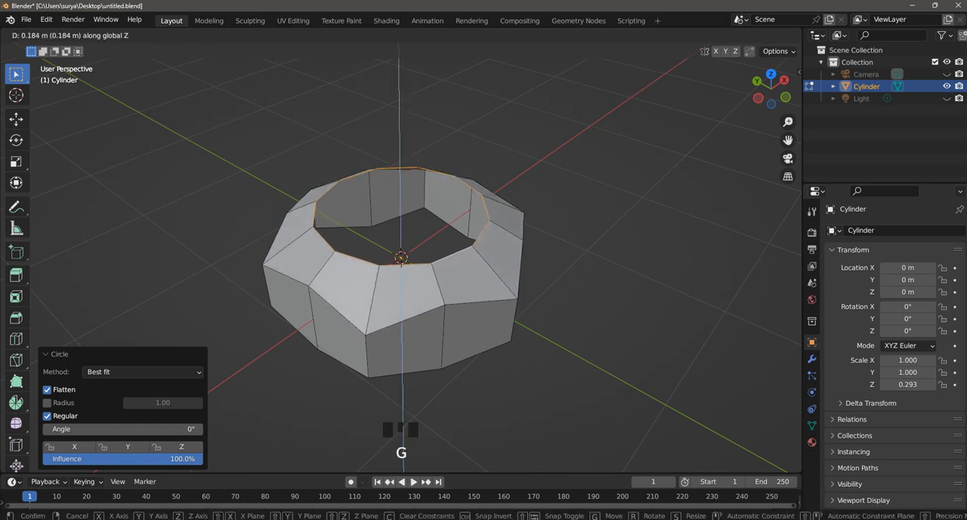
{"action": "left_click", "coordinate": [400, 272]}
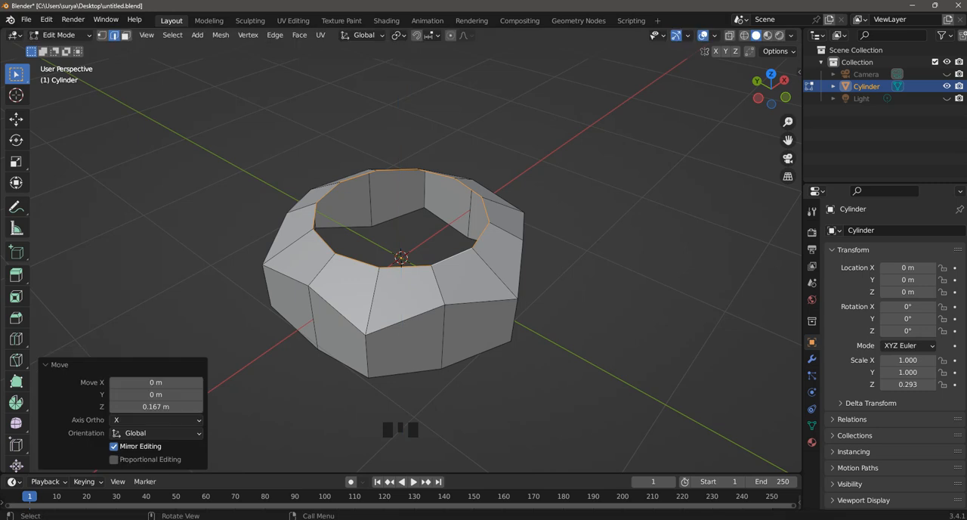
{"action": "middle_click_drag", "start_coordinate": [400, 272], "coordinate": [400, 257]}
{"action": "middle_click_drag", "start_coordinate": [604, 333], "coordinate": [547, 363]}
{"action": "left_click", "coordinate": [551, 329]}
{"action": "key", "text": "ctrl+s"}
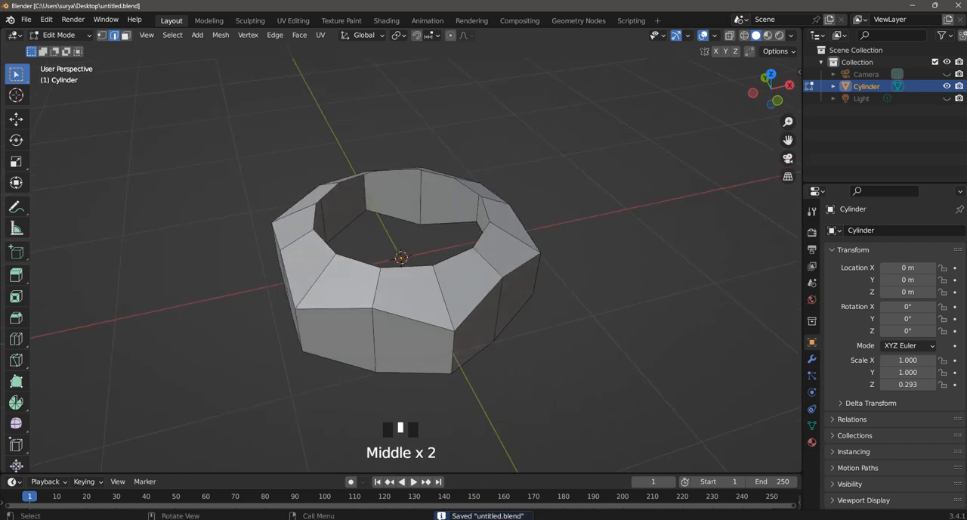
Step: Select the whole mesh, symmetrize it in the +Z to -Z direction and clear the selection
{"action": "key", "text": "a"}
{"action": "left_click_drag", "start_coordinate": [787, 140], "coordinate": [792, 96]}
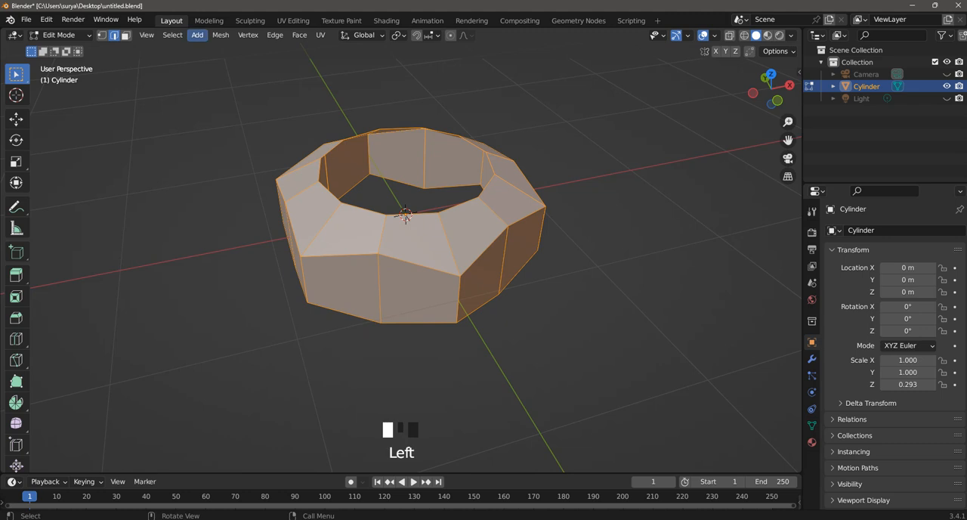
{"action": "left_click", "coordinate": [220, 35]}
{"action": "left_click", "coordinate": [242, 215]}
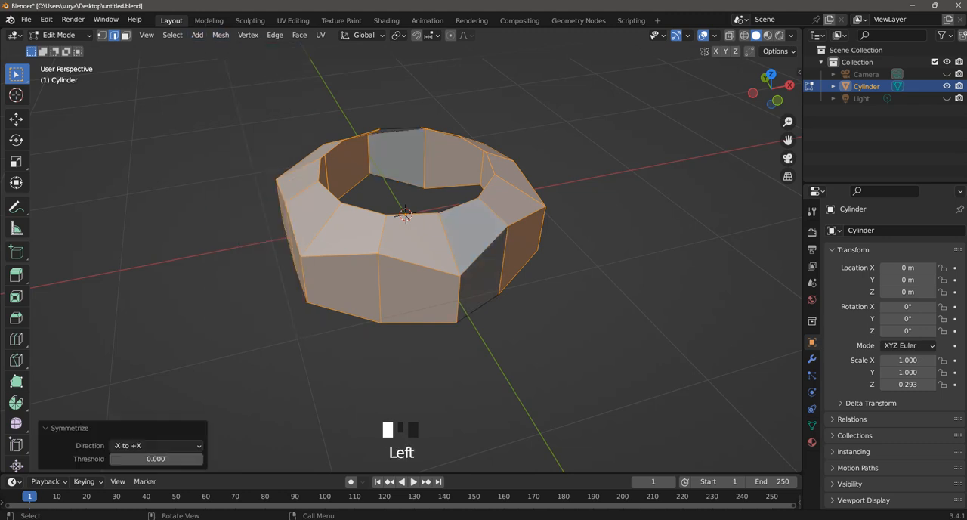
{"action": "middle_click_drag", "start_coordinate": [404, 215], "coordinate": [409, 240]}
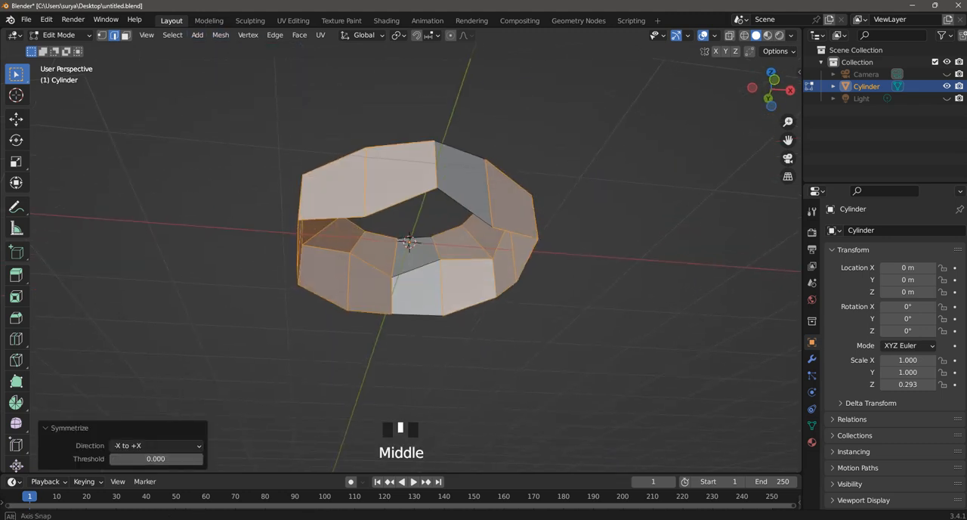
{"action": "left_click", "coordinate": [156, 445]}
{"action": "left_click", "coordinate": [156, 365]}
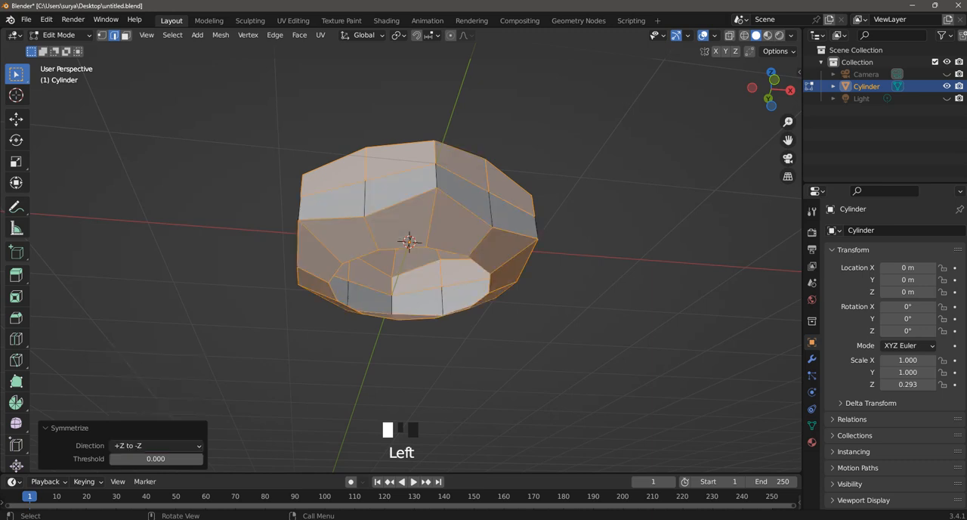
{"action": "left_click", "coordinate": [215, 332]}
{"action": "middle_click_drag", "start_coordinate": [412, 249], "coordinate": [417, 293]}
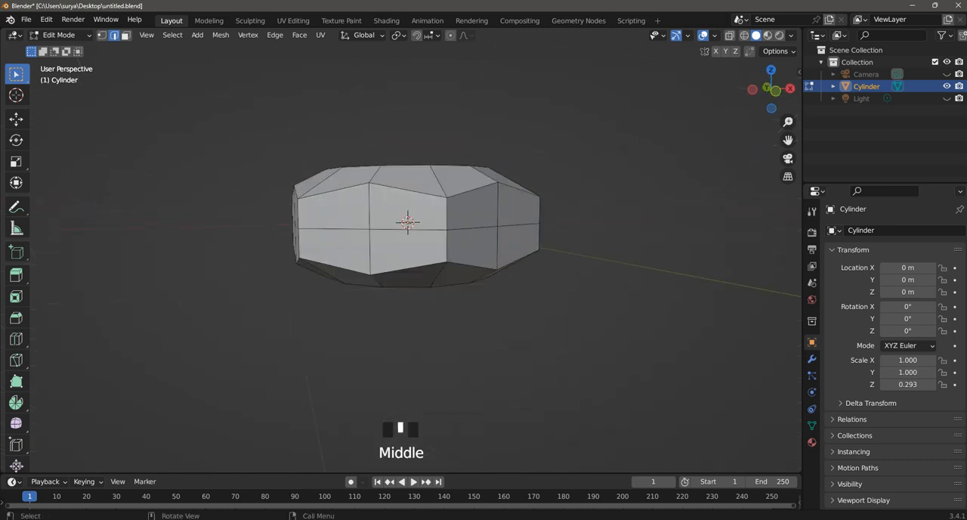
Step: Select the upper and lower edge loops of the central opening, connect them with Bridge Edge Loops and clear the selection
{"action": "middle_click_drag", "start_coordinate": [414, 250], "coordinate": [475, 298]}
{"action": "left_click", "coordinate": [417, 290]}
{"action": "scroll", "coordinate": [487, 283], "scroll_direction": "up", "scroll_amount": 2}
{"action": "middle_click_drag", "start_coordinate": [480, 234], "coordinate": [459, 332]}
{"action": "scroll", "coordinate": [459, 333], "scroll_direction": "up", "scroll_amount": 1}
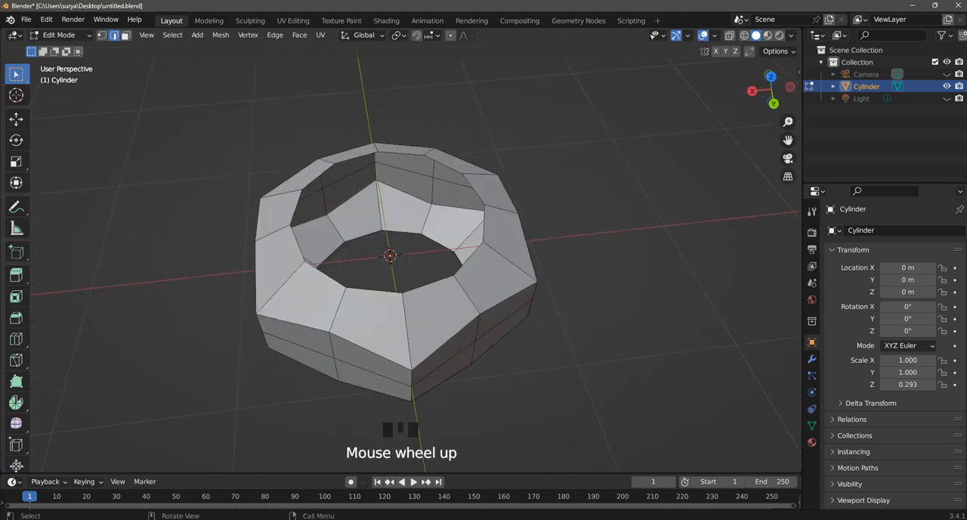
{"action": "left_click", "coordinate": [468, 259], "text": "alt+shift"}
{"action": "middle_click_drag", "start_coordinate": [464, 270], "coordinate": [457, 174]}
{"action": "left_click", "coordinate": [438, 219], "text": "alt+shift"}
{"action": "right_click", "coordinate": [457, 171]}
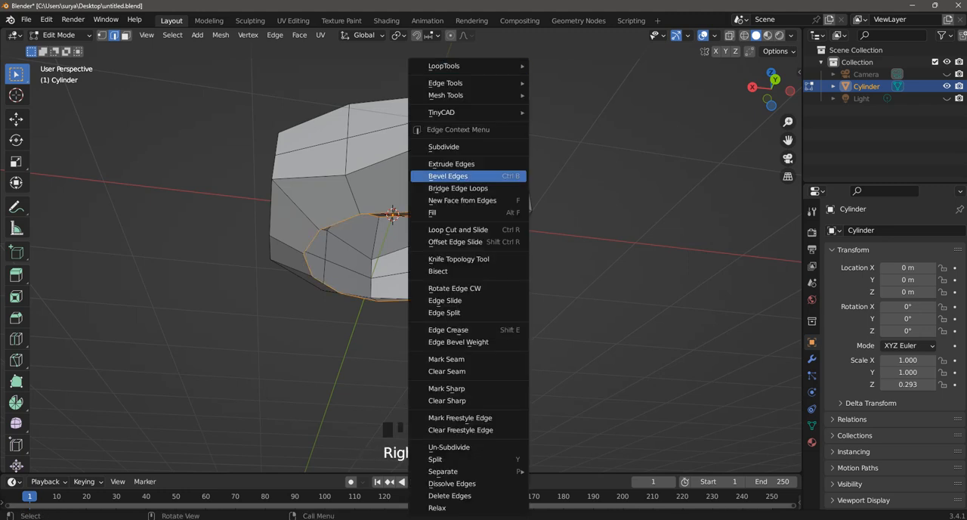
{"action": "mouse_move", "coordinate": [469, 84]}
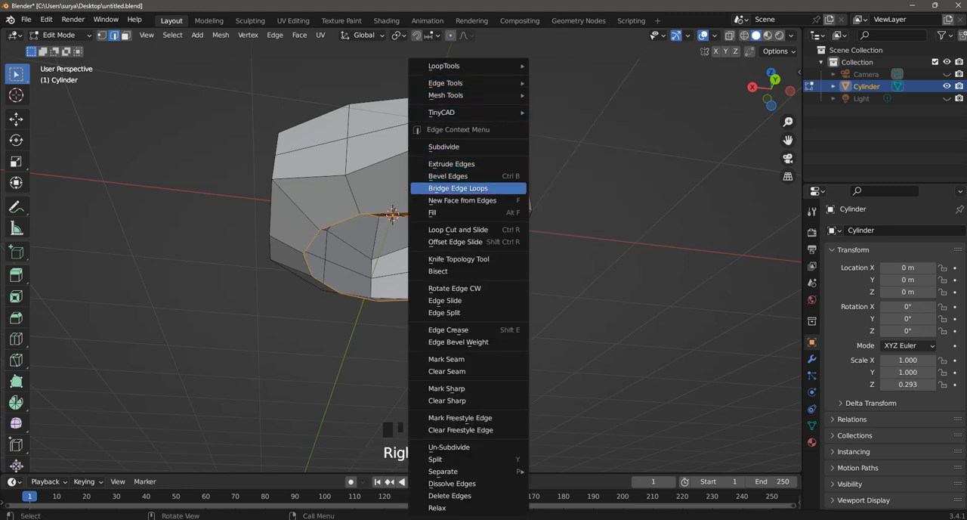
{"action": "left_click", "coordinate": [457, 188]}
{"action": "left_click", "coordinate": [560, 249]}
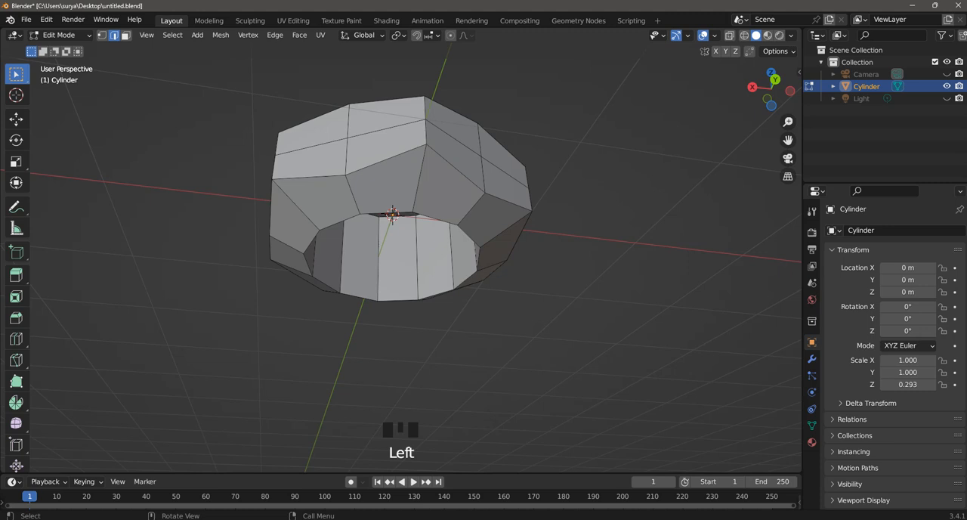
Step: Dissolve the horizontal edge loop running around the middle of the outer wall
{"action": "middle_click_drag", "start_coordinate": [560, 249], "coordinate": [559, 298]}
{"action": "left_click", "coordinate": [502, 256], "text": "alt+shift"}
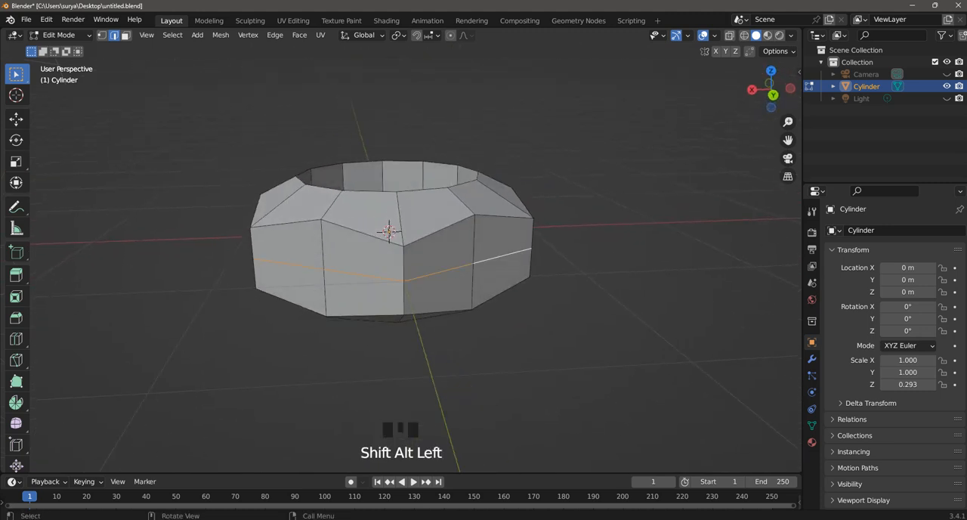
{"action": "key", "text": "x"}
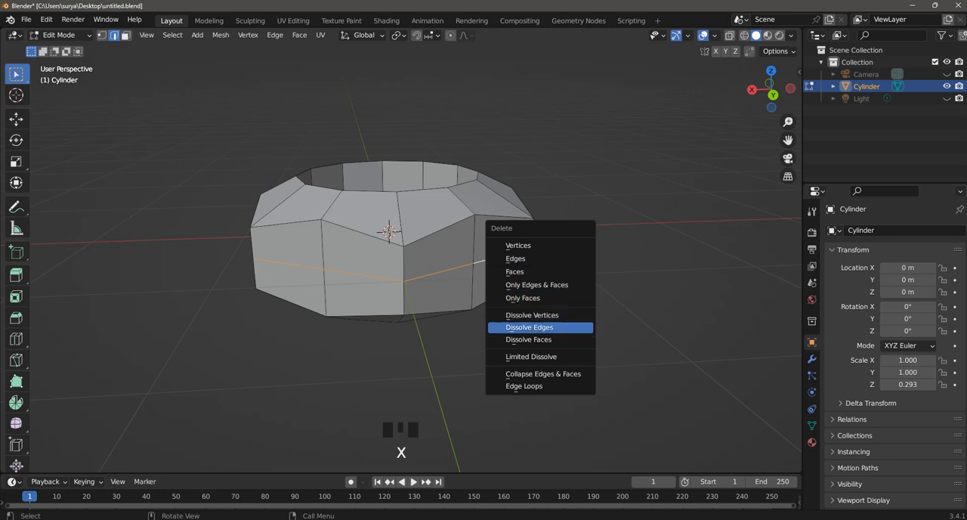
{"action": "left_click", "coordinate": [514, 327]}
{"action": "left_click", "coordinate": [538, 341]}
{"action": "middle_click_drag", "start_coordinate": [538, 341], "coordinate": [510, 341]}
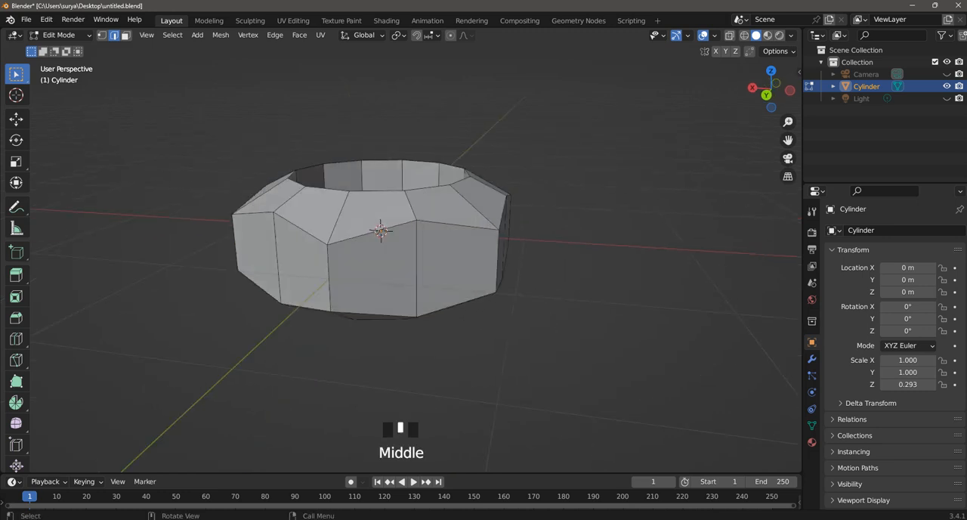
Step: Select the vertical edges at all the hexagonal corners of the outer wall
{"action": "left_click", "coordinate": [456, 225], "text": "alt+shift"}
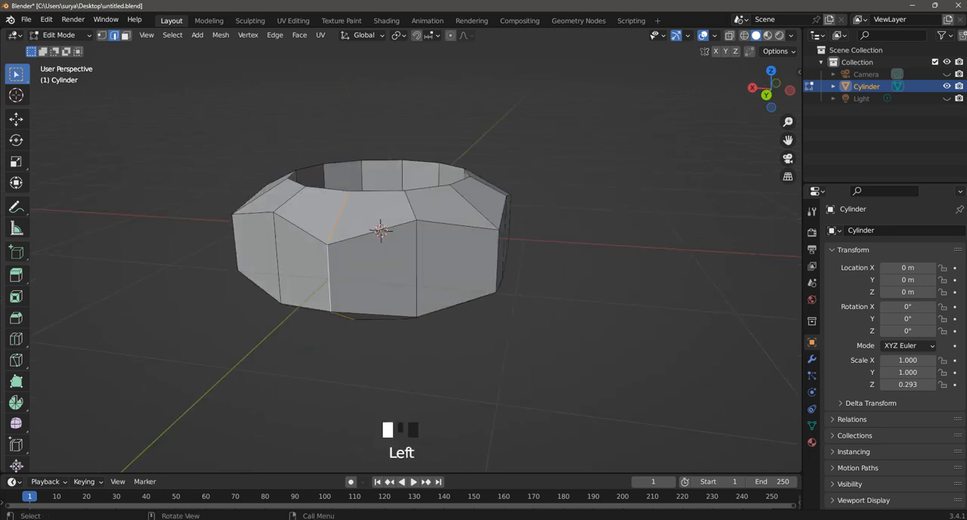
{"action": "left_click", "coordinate": [278, 256], "text": "shift"}
{"action": "middle_click_drag", "start_coordinate": [278, 257], "coordinate": [215, 255]}
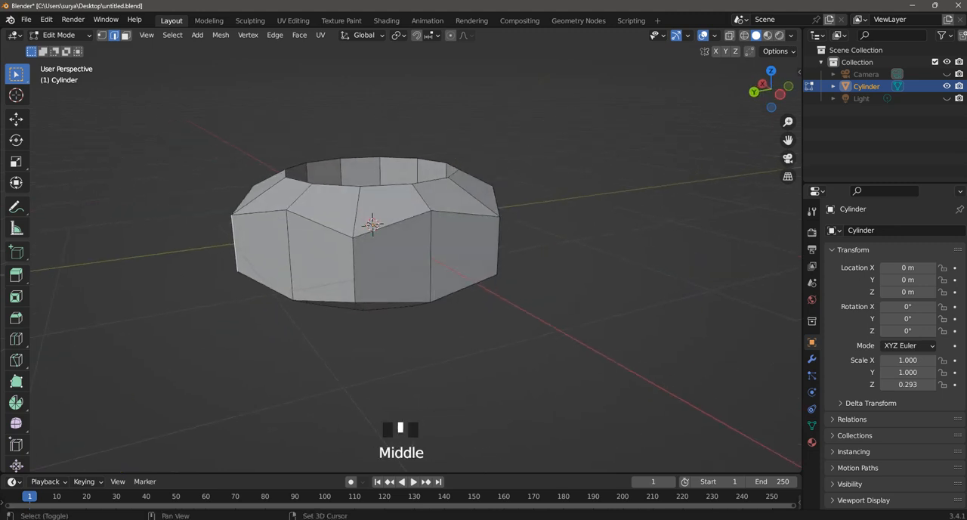
{"action": "left_click", "coordinate": [354, 269], "text": "shift"}
{"action": "middle_click_drag", "start_coordinate": [355, 269], "coordinate": [272, 266]}
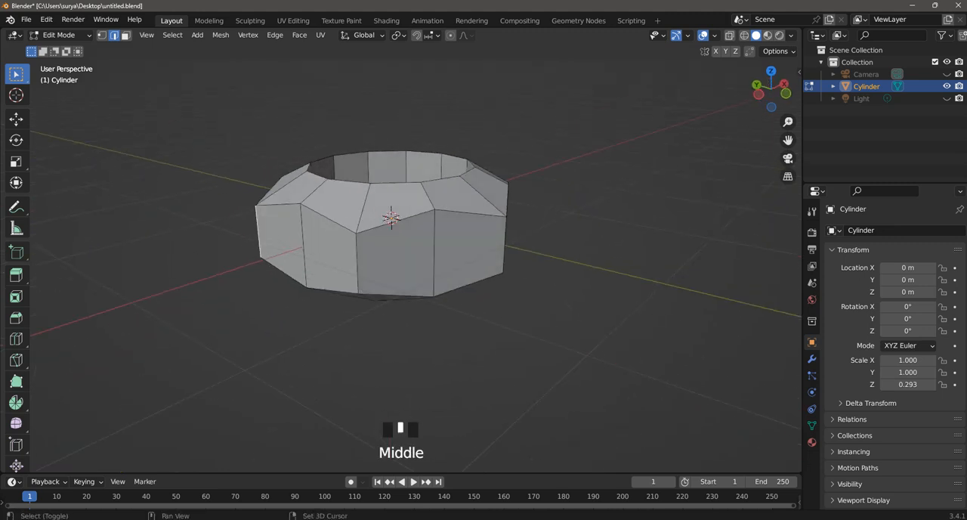
{"action": "left_click", "coordinate": [357, 264], "text": "shift"}
{"action": "mouse_move", "coordinate": [357, 264]}
{"action": "middle_mouse_down"}
{"action": "mouse_move", "coordinate": [410, 264]}
{"action": "mouse_move", "coordinate": [349, 265]}
{"action": "middle_mouse_up"}
{"action": "left_click", "coordinate": [429, 264], "text": "shift"}
{"action": "middle_click_drag", "start_coordinate": [423, 265], "coordinate": [378, 226]}
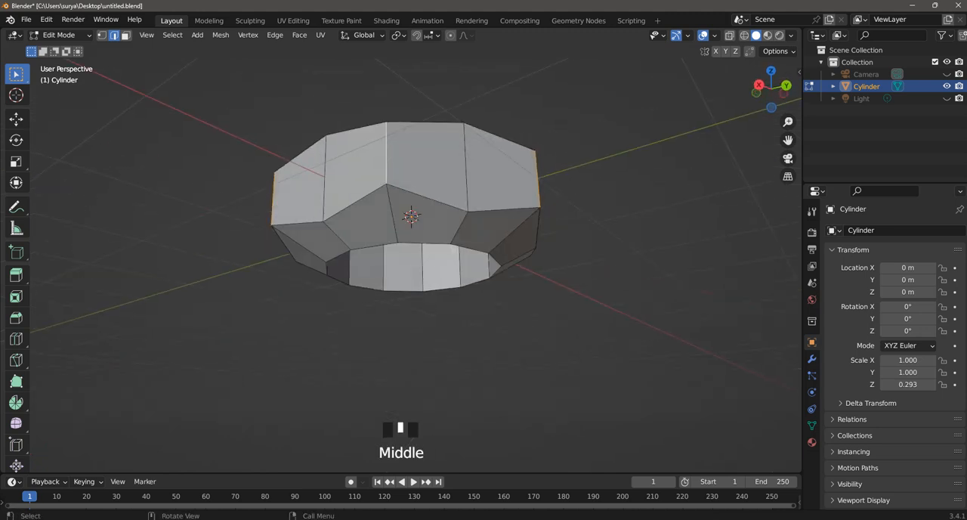
Step: Add the lower and upper outer rim loops to the selection, bevel everything selected by about 0.054 m with three segments and deselect
{"action": "left_click", "coordinate": [427, 198], "text": "alt+shift"}
{"action": "middle_click_drag", "start_coordinate": [427, 198], "coordinate": [442, 261]}
{"action": "left_click", "coordinate": [442, 288], "text": "alt+shift"}
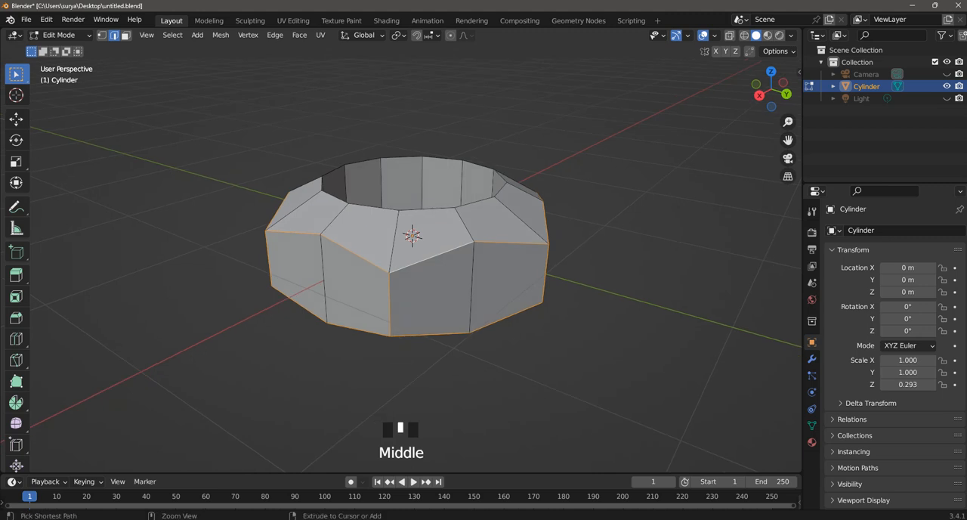
{"action": "key", "text": "ctrl+b"}
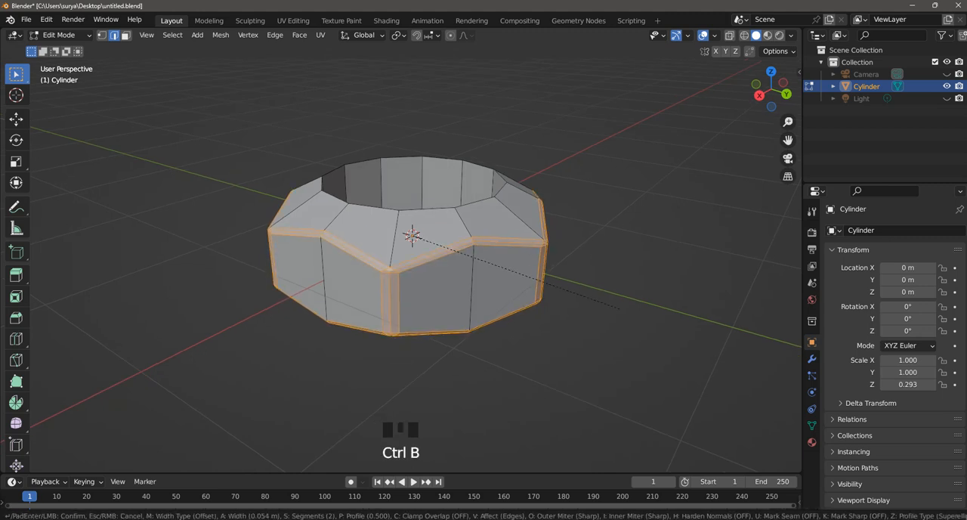
{"action": "scroll", "coordinate": [618, 308], "scroll_direction": "up", "scroll_amount": 1}
{"action": "left_click", "coordinate": [620, 309]}
{"action": "left_click", "coordinate": [620, 309]}
Step: Select both circular rim loops of the opening, bevel them by about 0.07 m with three segments and clear the selection
{"action": "middle_click_drag", "start_coordinate": [620, 309], "coordinate": [621, 274]}
{"action": "scroll", "coordinate": [634, 252], "scroll_direction": "down", "scroll_amount": 1}
{"action": "scroll", "coordinate": [619, 291], "scroll_direction": "up", "scroll_amount": 2}
{"action": "left_click", "coordinate": [476, 257], "text": "alt+shift"}
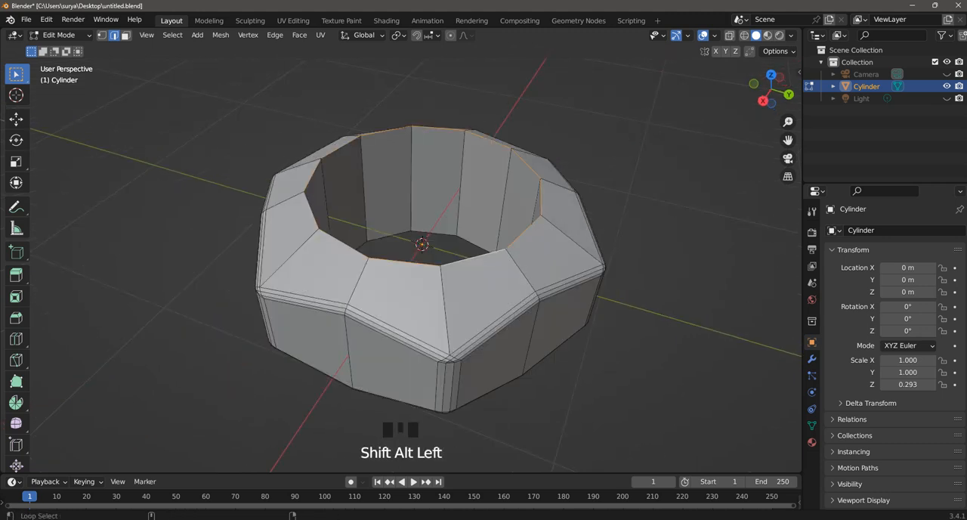
{"action": "middle_click_drag", "start_coordinate": [476, 258], "coordinate": [441, 180]}
{"action": "left_click", "coordinate": [441, 180], "text": "alt+shift"}
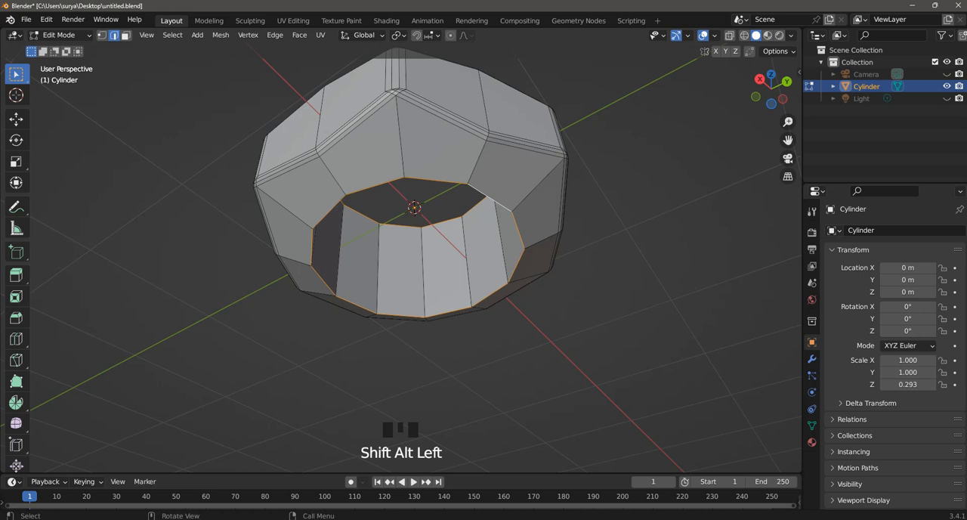
{"action": "key", "text": "ctrl+b"}
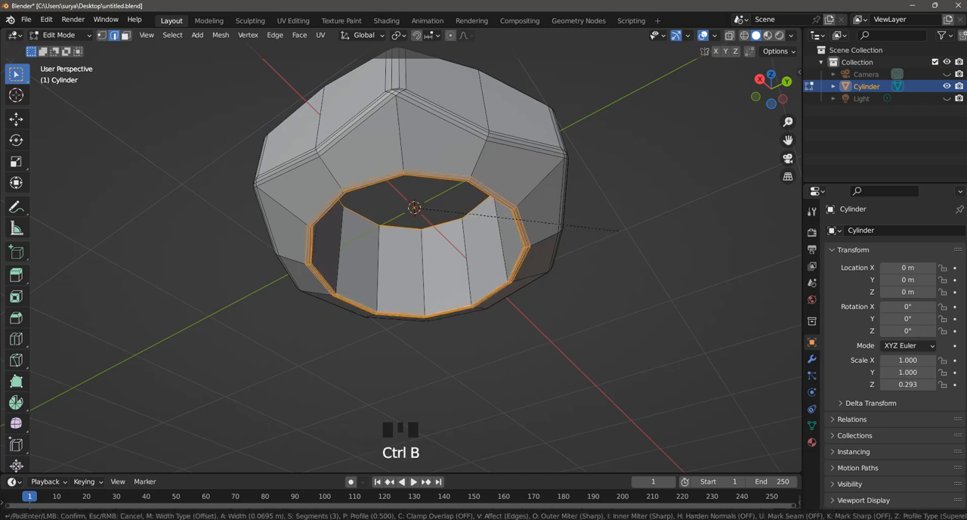
{"action": "left_click", "coordinate": [620, 231]}
{"action": "left_click", "coordinate": [619, 231]}
Step: Add one centred loop cut around the upper sloped faces
{"action": "middle_click_drag", "start_coordinate": [620, 231], "coordinate": [611, 306]}
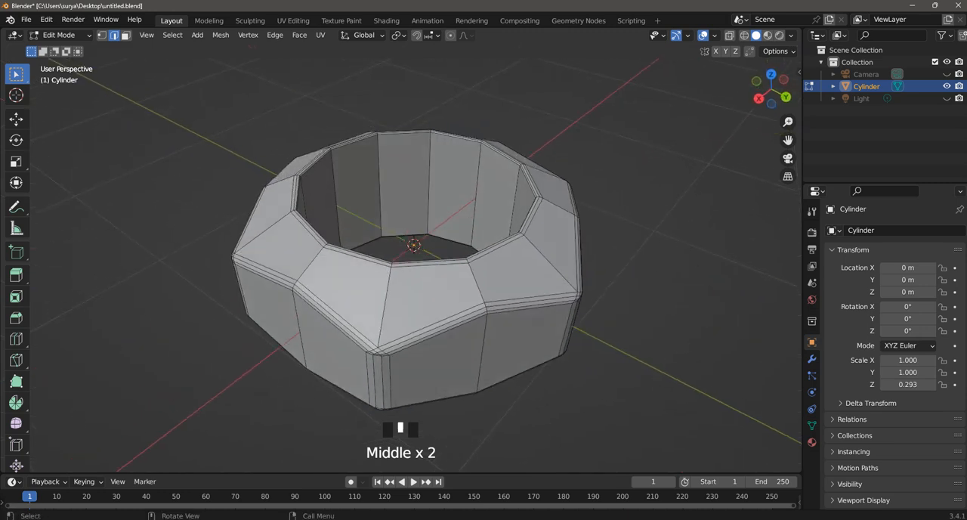
{"action": "key", "text": "ctrl+r"}
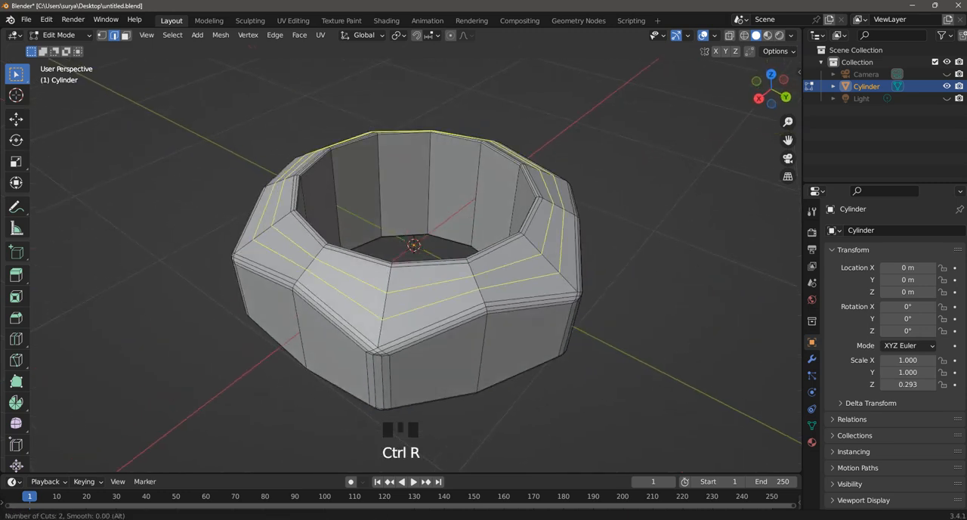
{"action": "scroll", "coordinate": [559, 274], "scroll_direction": "down", "scroll_amount": 1}
{"action": "left_click", "coordinate": [559, 274]}
{"action": "left_click", "coordinate": [559, 273]}
{"action": "left_click", "coordinate": [619, 291]}
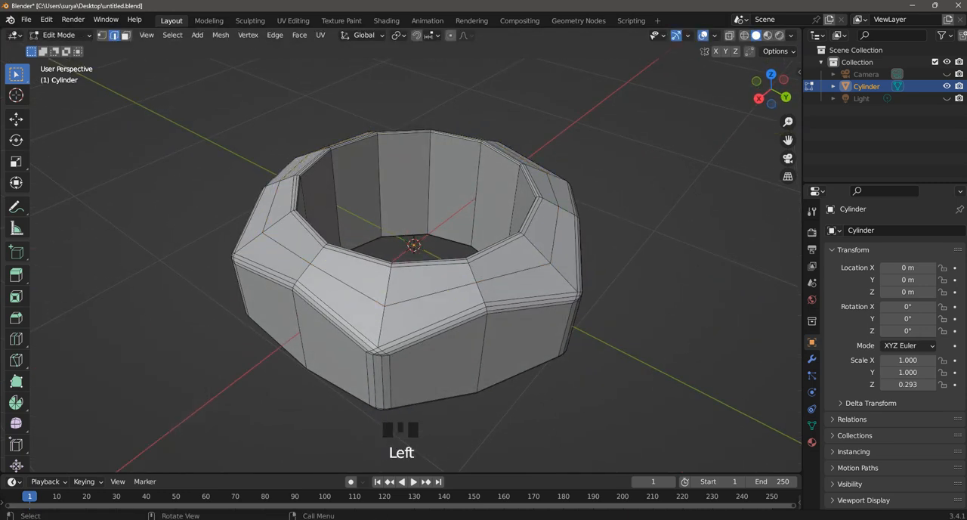
Step: Add two evenly spaced loop cuts around the outer wall and evenly spaced loop cuts around the inner wall of the opening
{"action": "middle_click_drag", "start_coordinate": [619, 291], "coordinate": [620, 226]}
{"action": "key", "text": "ctrl+r"}
{"action": "scroll", "coordinate": [526, 226], "scroll_direction": "up", "scroll_amount": 1}
{"action": "left_click", "coordinate": [526, 227]}
{"action": "left_click", "coordinate": [525, 226]}
{"action": "left_click", "coordinate": [620, 302]}
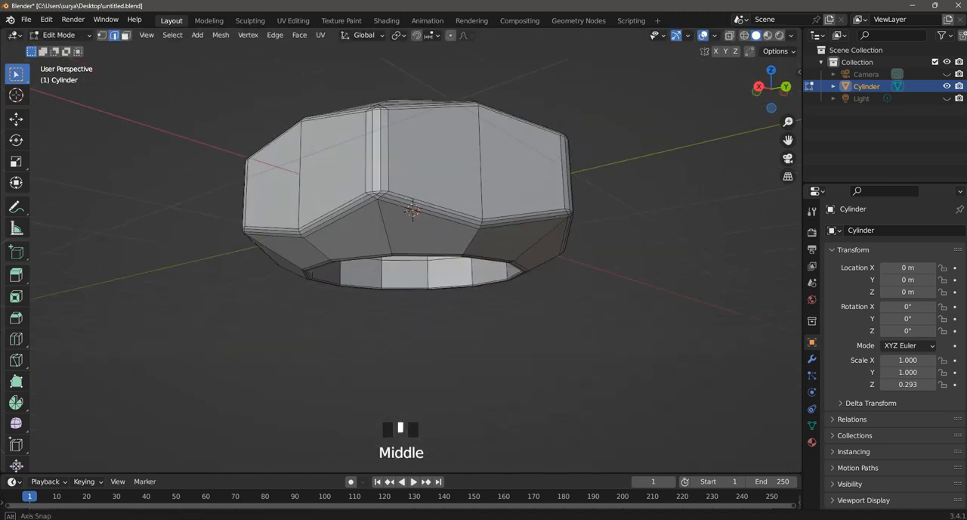
{"action": "key", "text": "ctrl+r"}
{"action": "scroll", "coordinate": [243, 193], "scroll_direction": "up", "scroll_amount": 1}
{"action": "left_click", "coordinate": [243, 193]}
{"action": "left_click", "coordinate": [243, 193]}
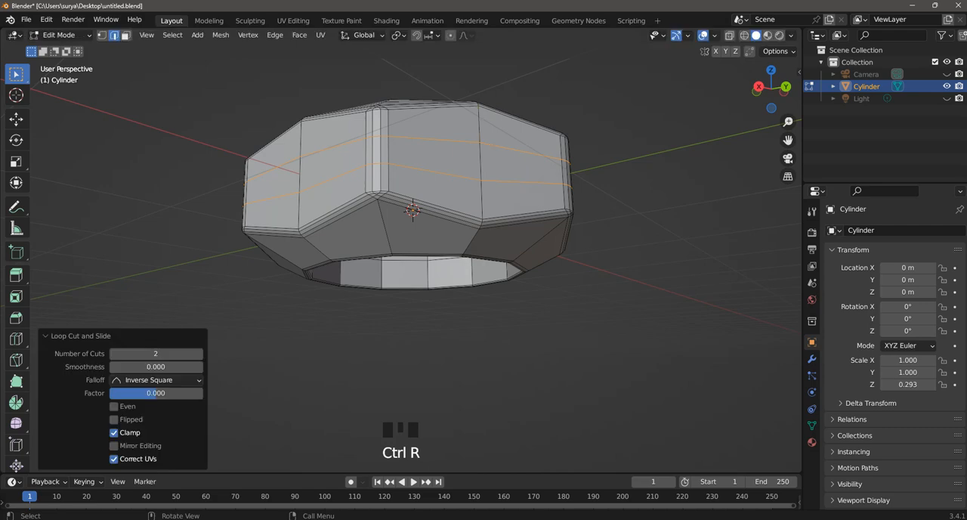
{"action": "left_click", "coordinate": [243, 193]}
Step: Try adding two loop cuts around the lower sloped faces and undo them
{"action": "middle_click_drag", "start_coordinate": [302, 245], "coordinate": [303, 204]}
{"action": "key", "text": "ctrl+r"}
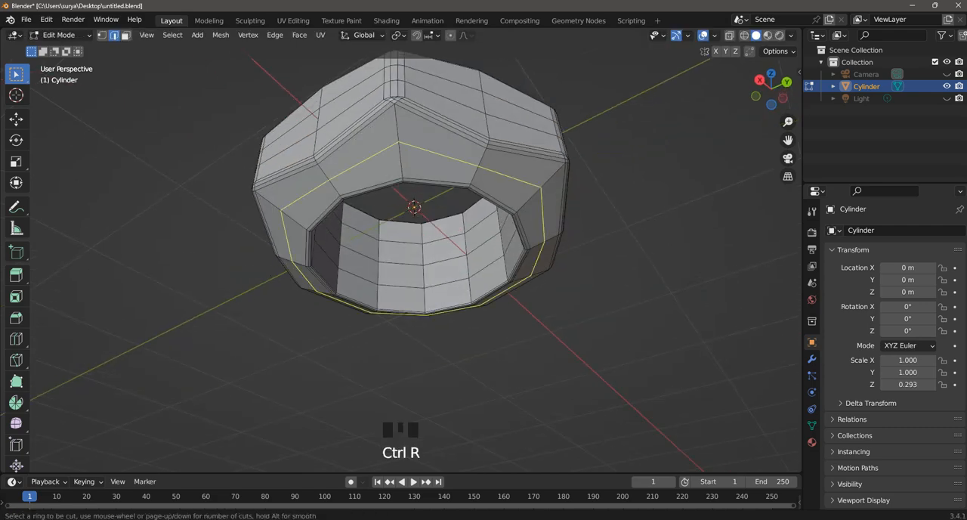
{"action": "scroll", "coordinate": [304, 204], "scroll_direction": "up", "scroll_amount": 1}
{"action": "left_click", "coordinate": [303, 204]}
{"action": "left_click", "coordinate": [304, 204]}
{"action": "left_click", "coordinate": [219, 219]}
{"action": "middle_click_drag", "start_coordinate": [219, 219], "coordinate": [200, 249]}
{"action": "key", "text": "ctrl+z"}
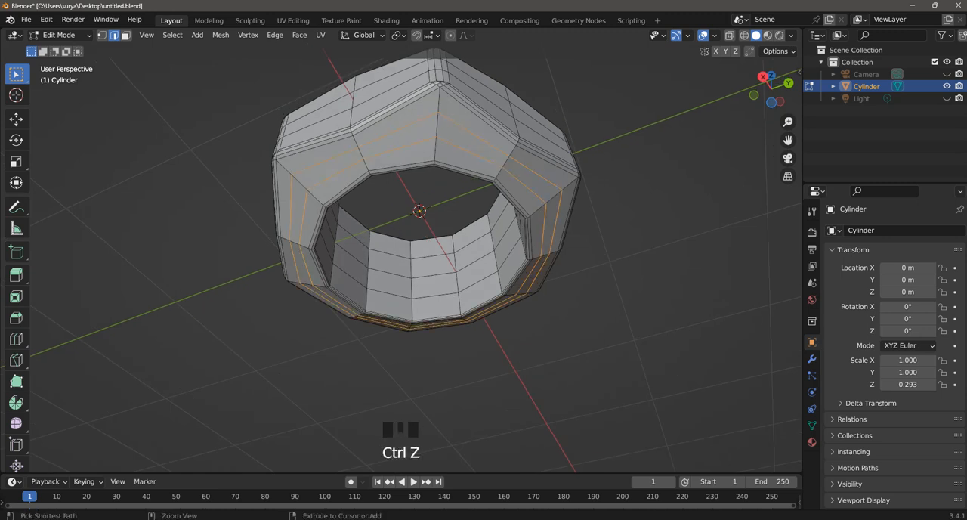
{"action": "key", "text": "ctrl+z"}
Step: Add one centred loop cut around the lower sloped faces, clear the selection and save the file
{"action": "key", "text": "ctrl+r"}
{"action": "left_click", "coordinate": [509, 158]}
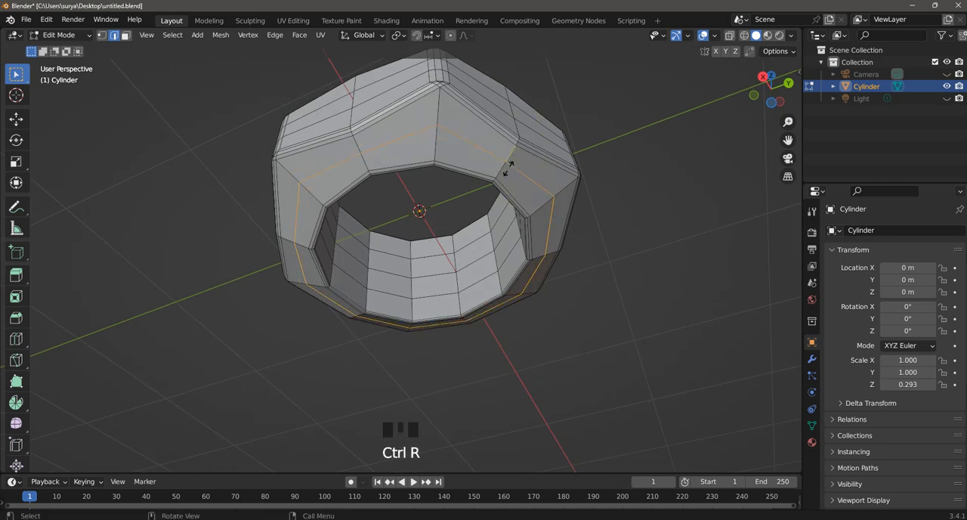
{"action": "left_click", "coordinate": [509, 159]}
{"action": "left_click", "coordinate": [612, 227]}
{"action": "middle_click_drag", "start_coordinate": [612, 226], "coordinate": [498, 325]}
{"action": "scroll", "coordinate": [400, 257], "scroll_direction": "down", "scroll_amount": 1}
{"action": "scroll", "coordinate": [400, 257], "scroll_direction": "up", "scroll_amount": 2}
{"action": "key", "text": "ctrl+s"}
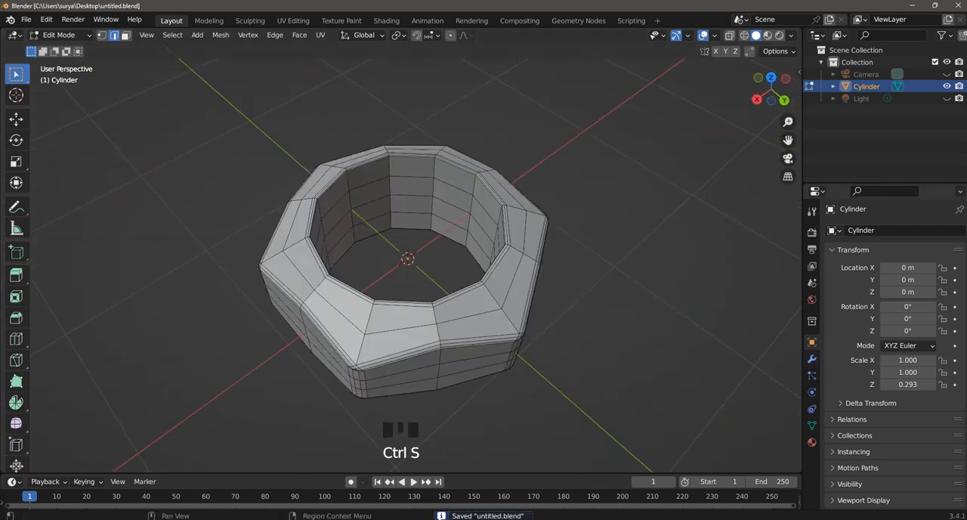
Step: Add a Subdivision Surface modifier to the nut and set its viewport levels to 2
{"action": "left_click", "coordinate": [811, 359]}
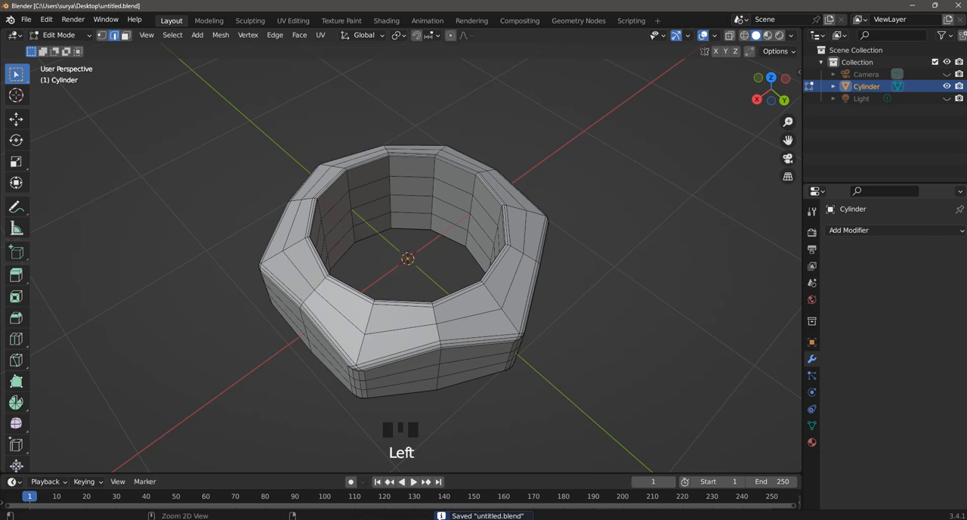
{"action": "key", "text": "ctrl+s"}
{"action": "left_click", "coordinate": [895, 230]}
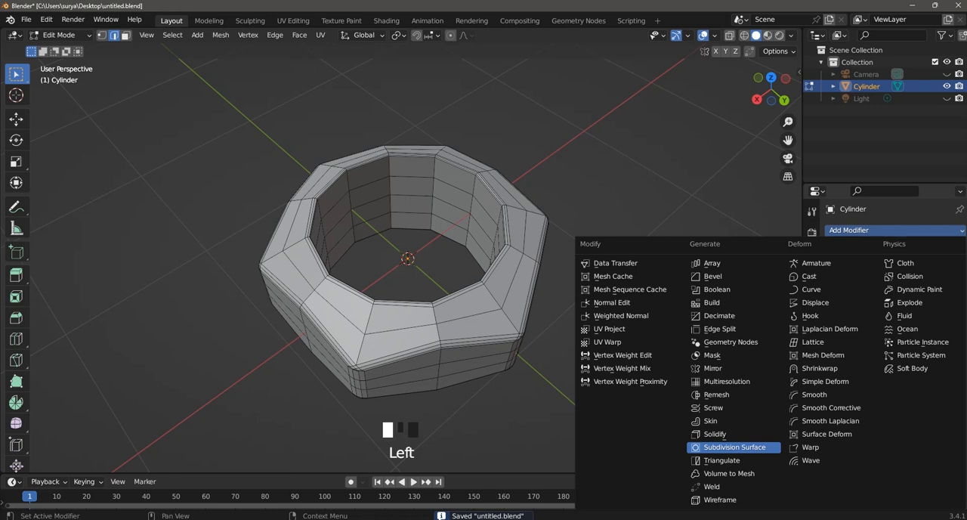
{"action": "left_click", "coordinate": [734, 446]}
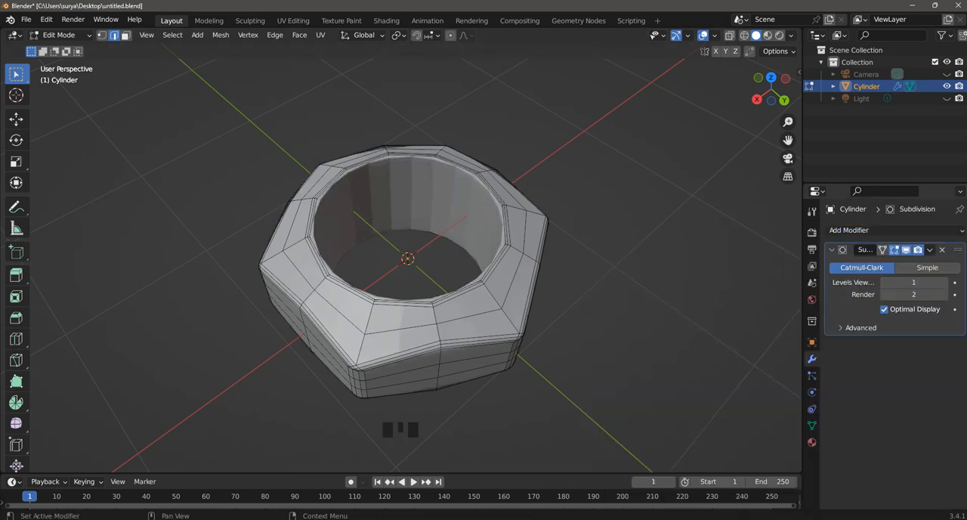
{"action": "left_click", "coordinate": [913, 281]}
{"action": "key", "text": "Return"}
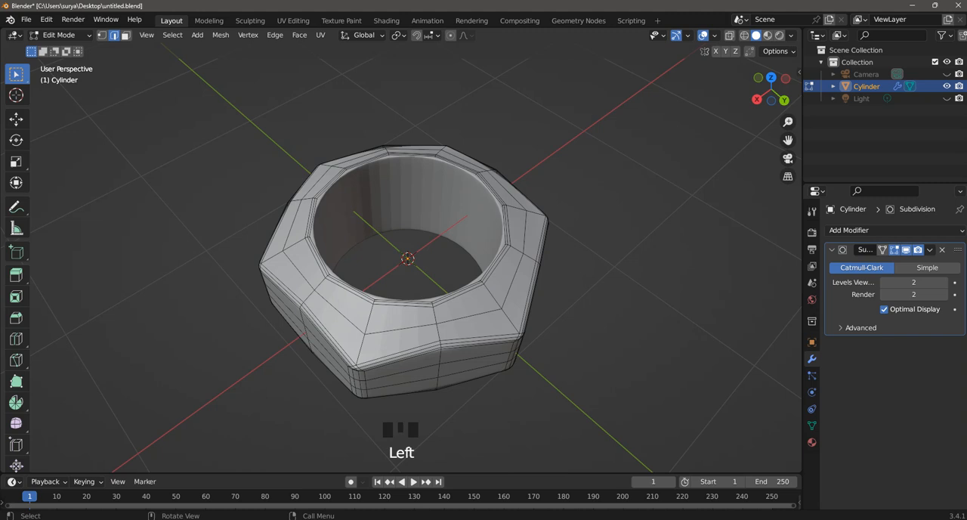
Step: Switch to Object Mode, apply Shade Smooth to the nut and deselect it
{"action": "scroll", "coordinate": [408, 257], "scroll_direction": "down", "scroll_amount": 2}
{"action": "right_click", "coordinate": [420, 171]}
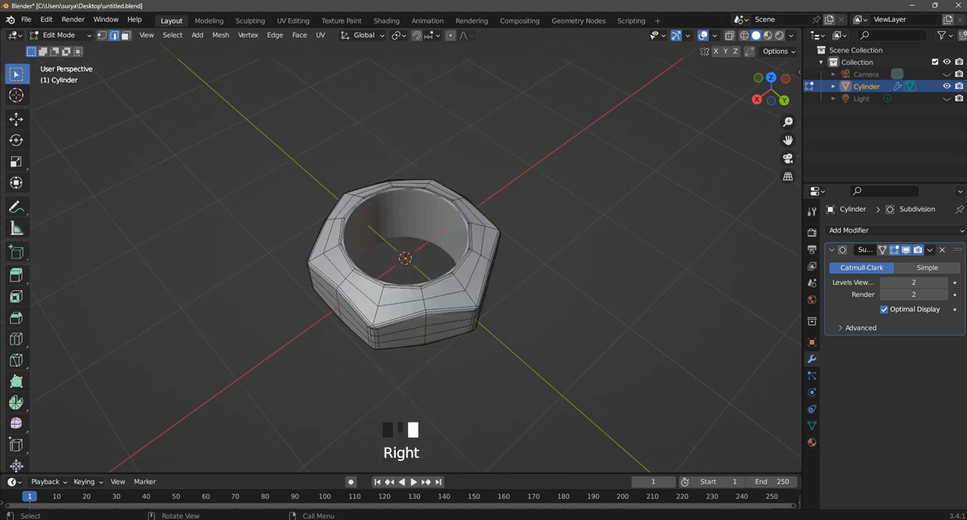
{"action": "left_click", "coordinate": [60, 35]}
{"action": "left_click", "coordinate": [60, 44]}
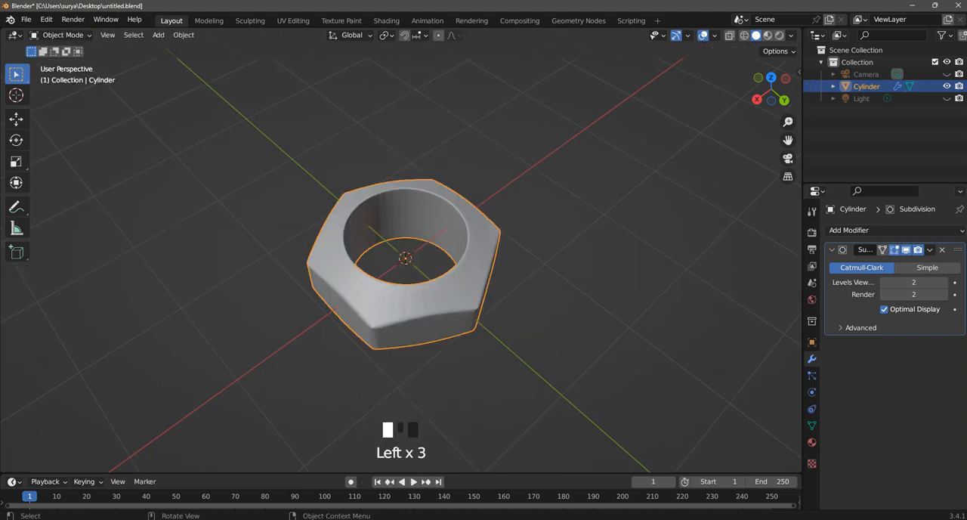
{"action": "right_click", "coordinate": [440, 203]}
{"action": "left_click", "coordinate": [439, 203]}
{"action": "left_click", "coordinate": [532, 196]}
Step: Reselect the nut, apply Shade Smooth once more and clear the selection
{"action": "scroll", "coordinate": [532, 196], "scroll_direction": "up", "scroll_amount": 2}
{"action": "middle_click_drag", "start_coordinate": [532, 196], "coordinate": [453, 149]}
{"action": "left_click", "coordinate": [453, 149]}
{"action": "right_click", "coordinate": [453, 148]}
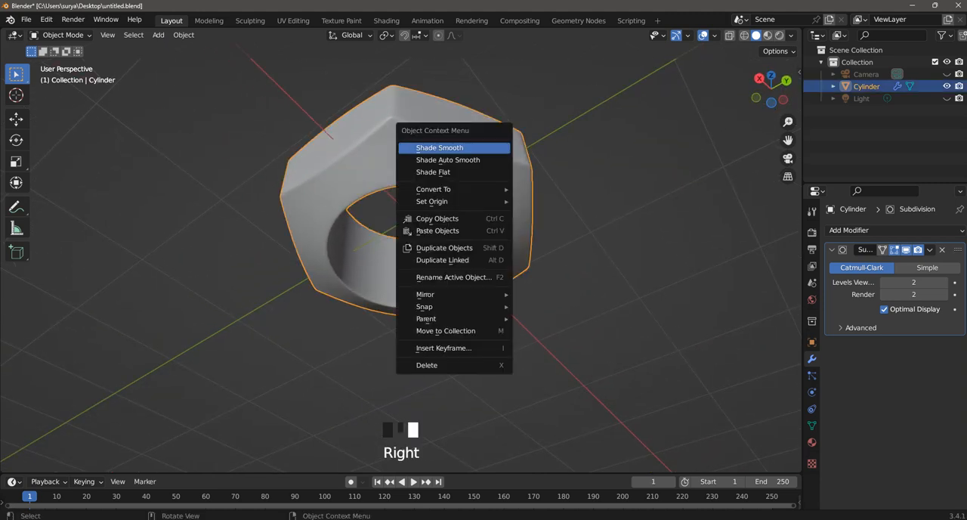
{"action": "left_click", "coordinate": [453, 147]}
{"action": "left_click", "coordinate": [570, 182]}
{"action": "middle_click_drag", "start_coordinate": [570, 181], "coordinate": [564, 97]}
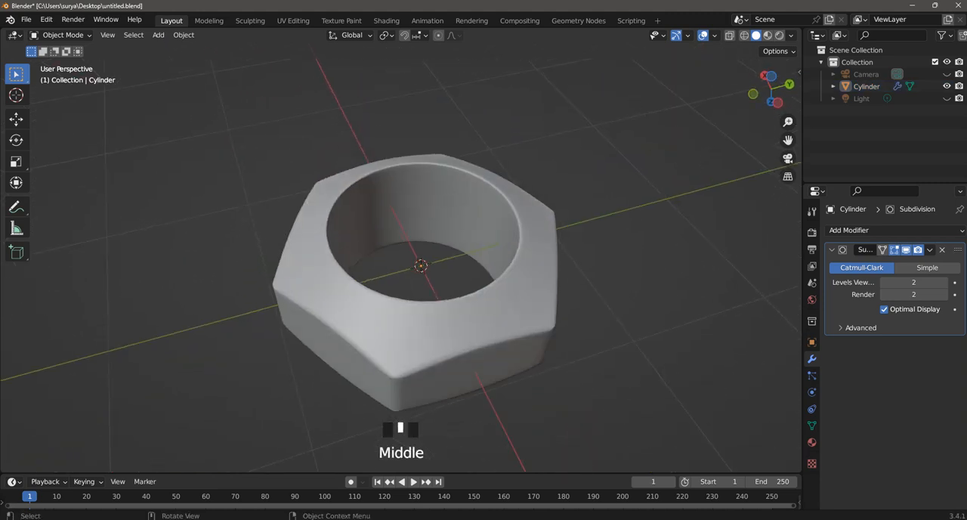
Step: Enable Auto Smooth at 30° in the nut's normals settings and clear the selection
{"action": "middle_click_drag", "start_coordinate": [487, 305], "coordinate": [486, 270]}
{"action": "left_click", "coordinate": [486, 270]}
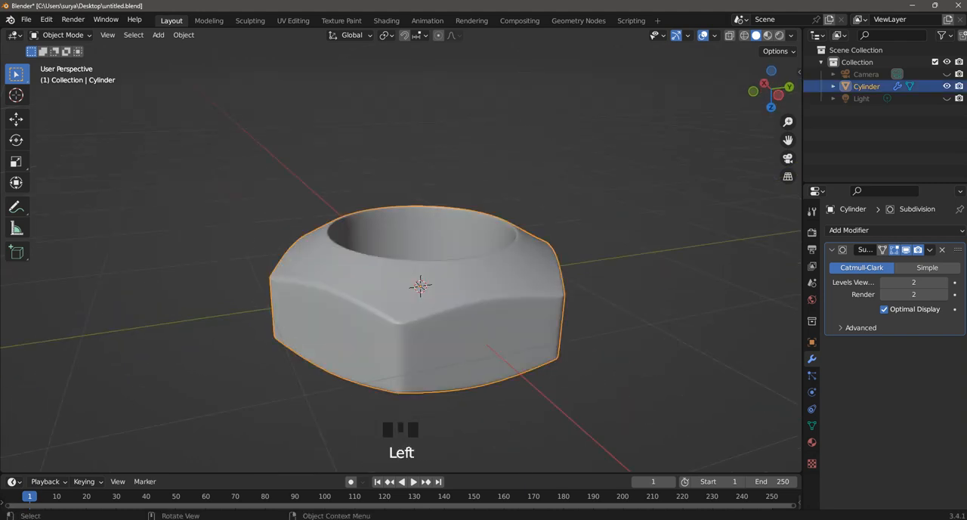
{"action": "left_click", "coordinate": [811, 426]}
{"action": "scroll", "coordinate": [876, 378], "scroll_direction": "down", "scroll_amount": 1}
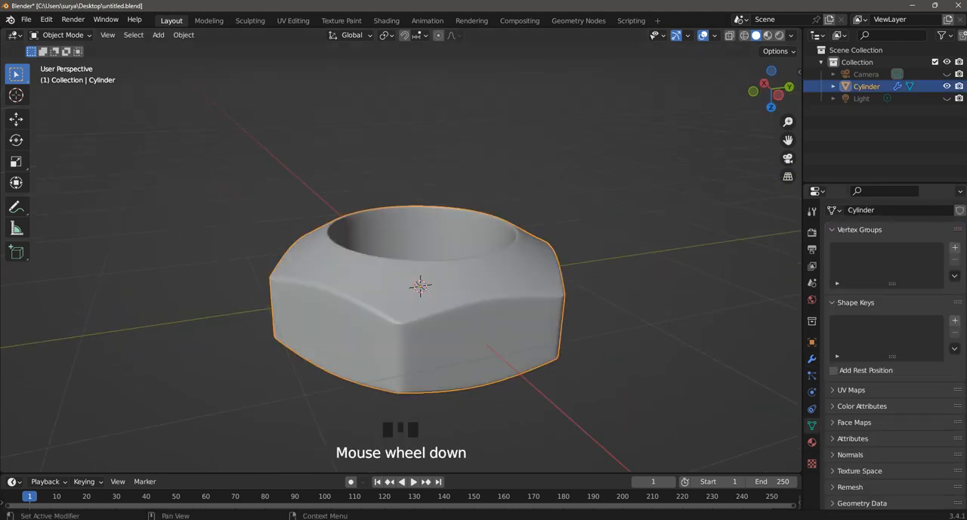
{"action": "left_click", "coordinate": [850, 454]}
{"action": "left_click", "coordinate": [883, 472]}
{"action": "left_click", "coordinate": [634, 324]}
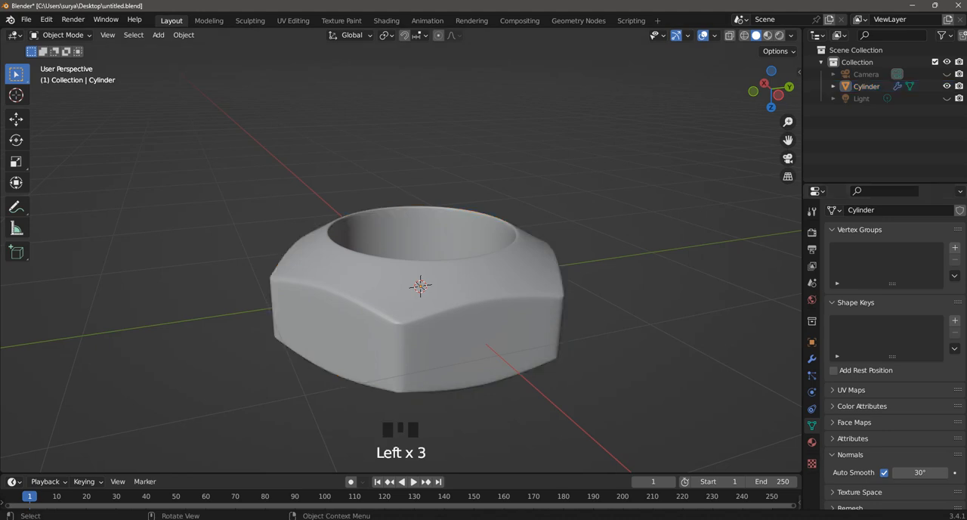
Step: Examine the smooth-shaded nut's rim, corners and side faces from several angles
{"action": "scroll", "coordinate": [604, 325], "scroll_direction": "up", "scroll_amount": 2}
{"action": "middle_click_drag", "start_coordinate": [589, 324], "coordinate": [619, 261]}
{"action": "left_click", "coordinate": [589, 325]}
{"action": "scroll", "coordinate": [589, 325], "scroll_direction": "down", "scroll_amount": 1}
{"action": "scroll", "coordinate": [589, 325], "scroll_direction": "up", "scroll_amount": 1}
{"action": "middle_click_drag", "start_coordinate": [393, 249], "coordinate": [460, 317]}
{"action": "left_click", "coordinate": [460, 302]}
{"action": "scroll", "coordinate": [351, 249], "scroll_direction": "down", "scroll_amount": 2}
{"action": "middle_click_drag", "start_coordinate": [351, 249], "coordinate": [378, 271]}
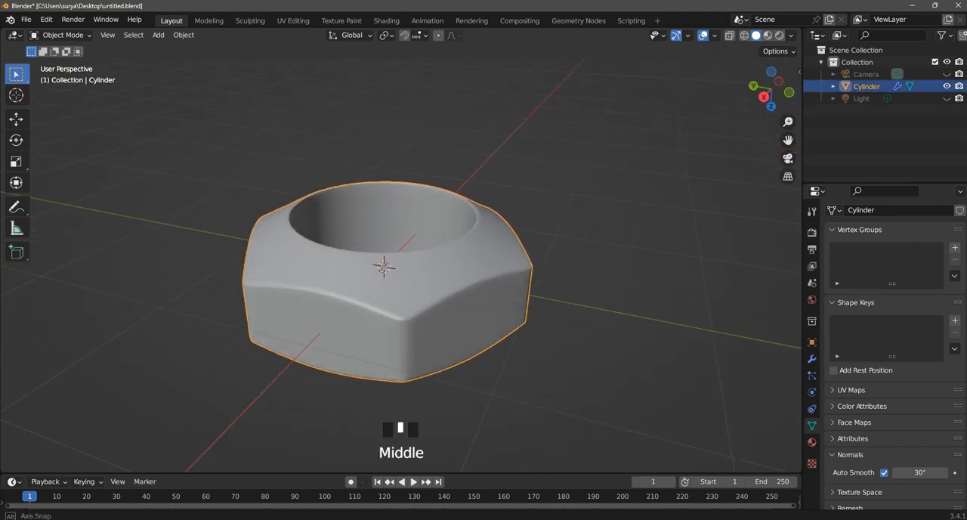
Step: Check the nut's wireframe in Edit Mode, return to Object Mode and deselect the nut to view its shading
{"action": "left_click", "coordinate": [60, 34]}
{"action": "left_click", "coordinate": [60, 61]}
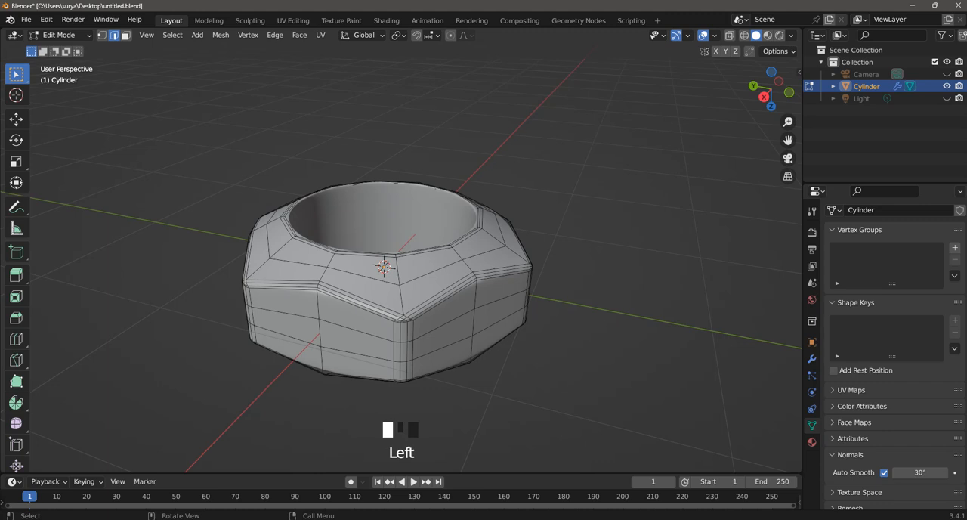
{"action": "middle_click_drag", "start_coordinate": [400, 302], "coordinate": [468, 306]}
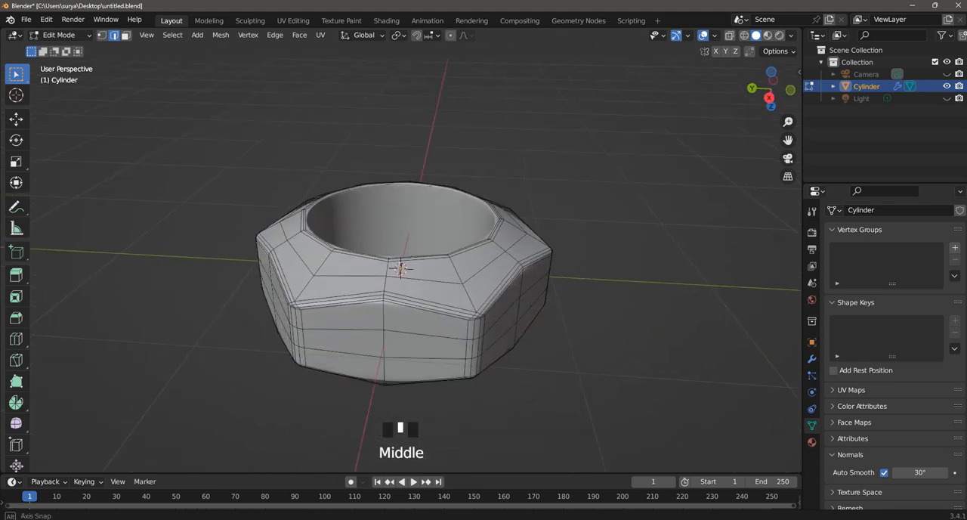
{"action": "left_click", "coordinate": [61, 35]}
{"action": "left_click", "coordinate": [52, 49]}
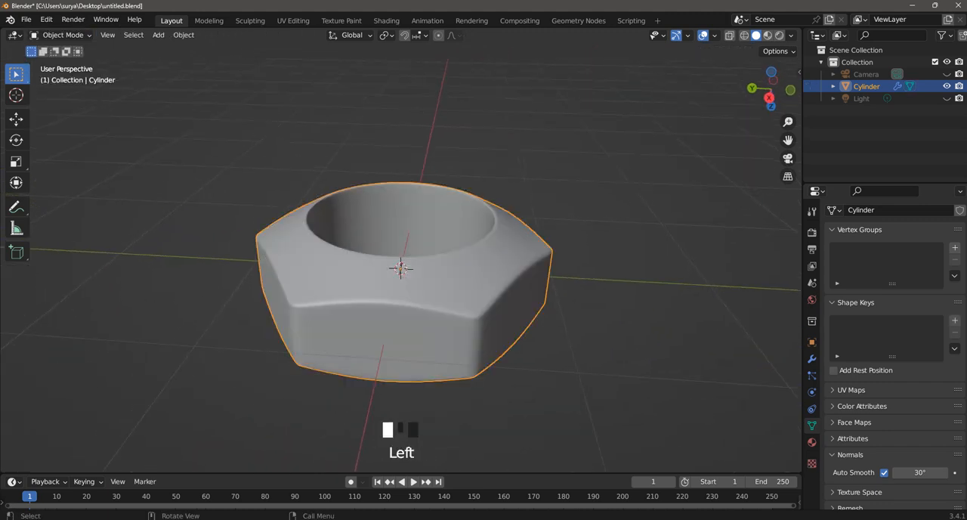
{"action": "left_click", "coordinate": [189, 151]}
{"action": "scroll", "coordinate": [400, 302], "scroll_direction": "down", "scroll_amount": 3}
{"action": "middle_click_drag", "start_coordinate": [401, 302], "coordinate": [404, 264]}
{"action": "scroll", "coordinate": [401, 302], "scroll_direction": "down", "scroll_amount": 1}
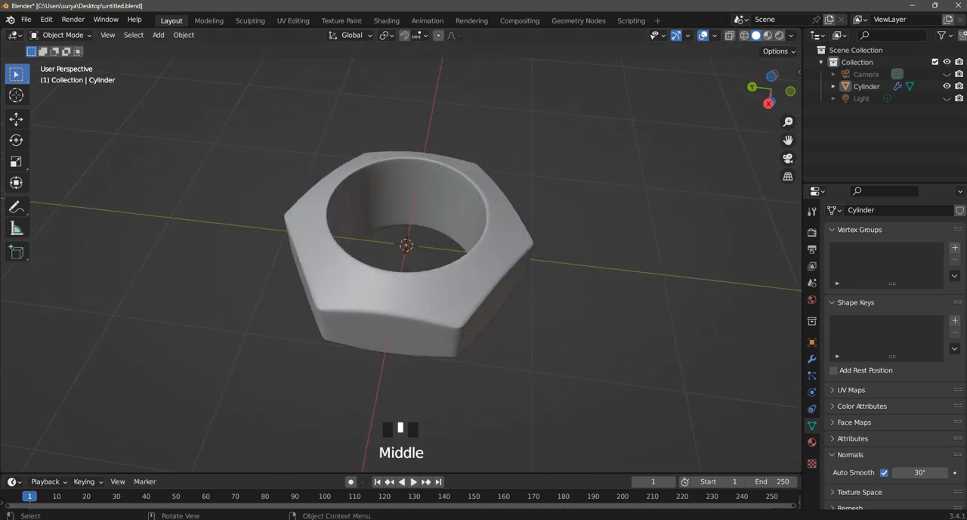
Step: Set the viewport lighting to MatCap, trying the reddish clay sphere and switching to the green one
{"action": "left_click", "coordinate": [790, 35]}
{"action": "left_click", "coordinate": [779, 121]}
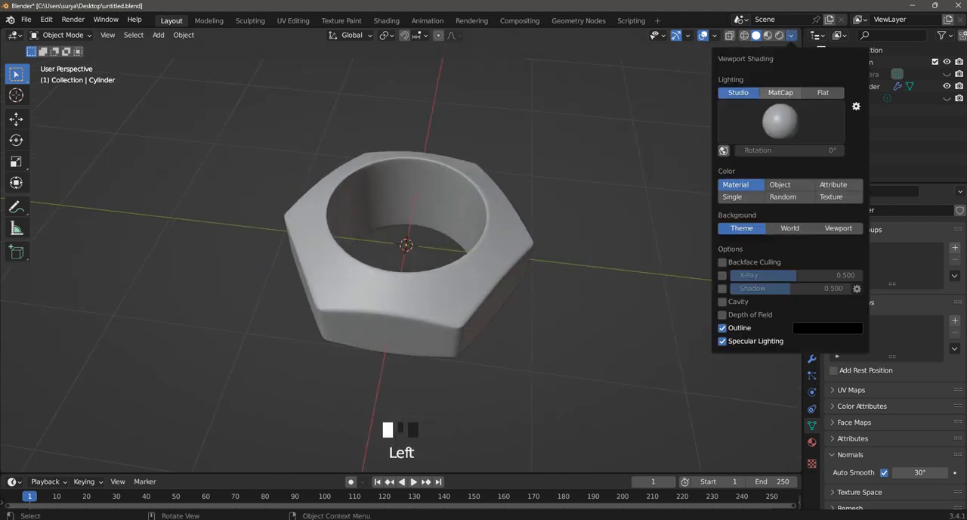
{"action": "left_click", "coordinate": [780, 93]}
{"action": "left_click", "coordinate": [780, 121]}
{"action": "left_click", "coordinate": [605, 200]}
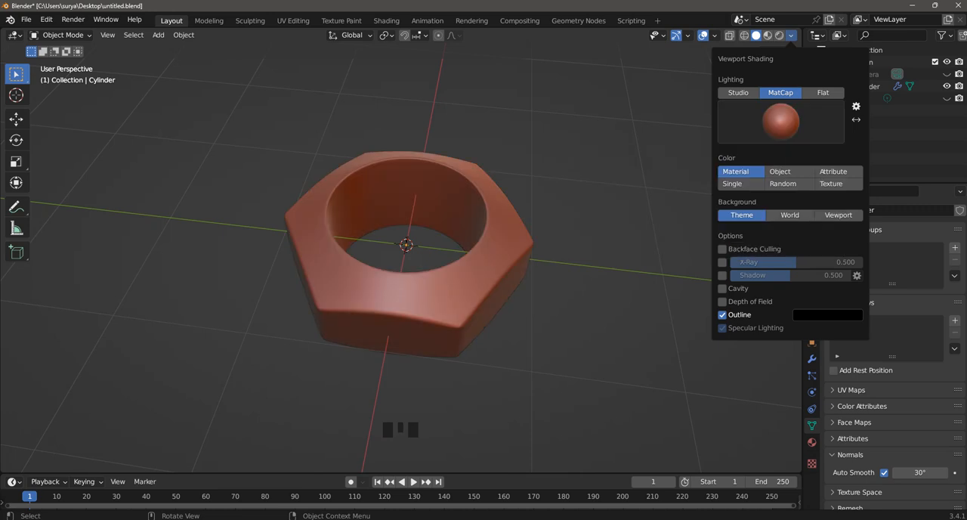
{"action": "left_click", "coordinate": [780, 120]}
{"action": "left_click", "coordinate": [713, 201]}
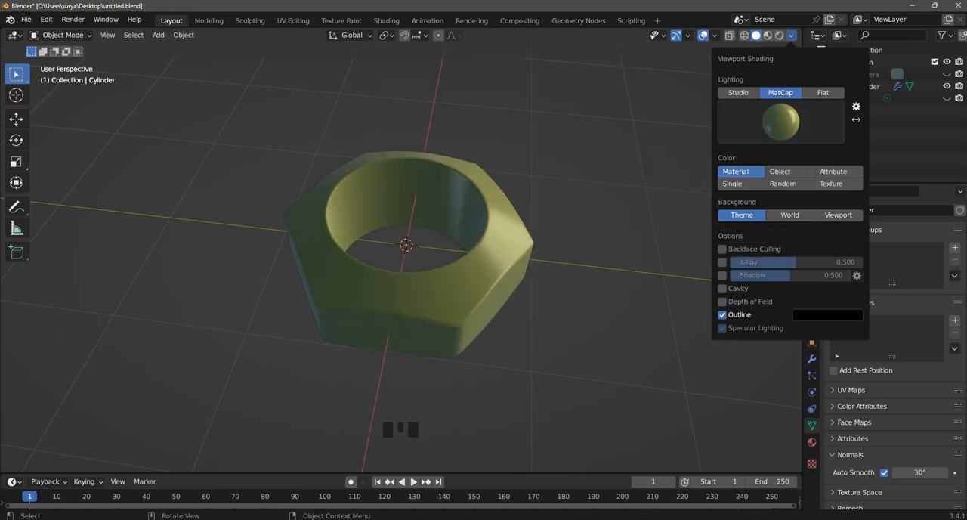
{"action": "mouse_move", "coordinate": [574, 302]}
{"action": "middle_mouse_down"}
{"action": "mouse_move", "coordinate": [574, 256]}
{"action": "mouse_move", "coordinate": [544, 317]}
{"action": "mouse_move", "coordinate": [563, 275]}
{"action": "middle_mouse_up"}
Step: Change the MatCap to the glossy red sphere and inspect the nut's reflections from several angles
{"action": "left_click", "coordinate": [791, 36]}
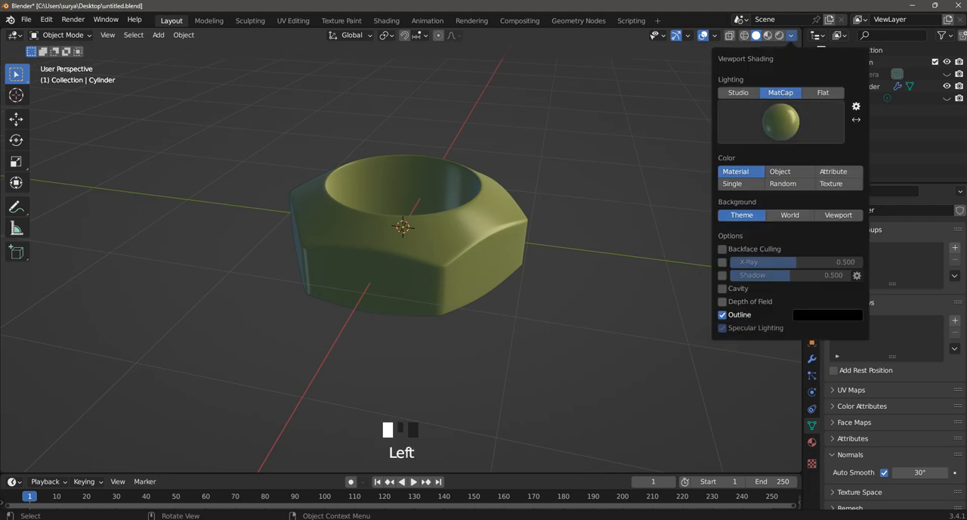
{"action": "left_click", "coordinate": [780, 120]}
{"action": "left_click", "coordinate": [786, 201]}
{"action": "scroll", "coordinate": [559, 249], "scroll_direction": "up", "scroll_amount": 1}
{"action": "mouse_move", "coordinate": [559, 249]}
{"action": "middle_mouse_down"}
{"action": "mouse_move", "coordinate": [589, 340]}
{"action": "mouse_move", "coordinate": [548, 253]}
{"action": "middle_mouse_up"}
{"action": "middle_click_drag", "start_coordinate": [529, 302], "coordinate": [683, 382]}
{"action": "middle_click_drag", "start_coordinate": [604, 332], "coordinate": [649, 271]}
Step: Try the dark glossy MatCap and switch to the metallic one with bluish and warm reflections
{"action": "left_click", "coordinate": [791, 36]}
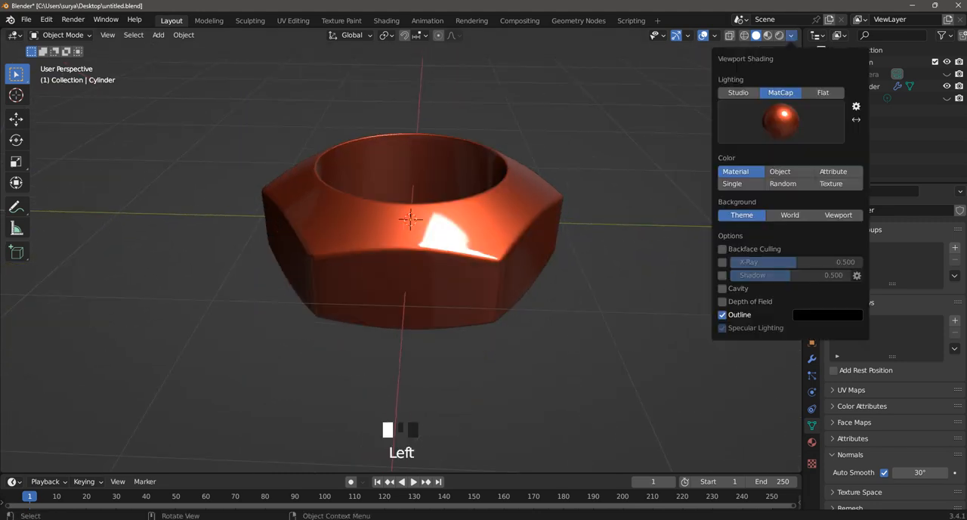
{"action": "left_click", "coordinate": [780, 121]}
{"action": "left_click", "coordinate": [822, 200]}
{"action": "left_click", "coordinate": [780, 121]}
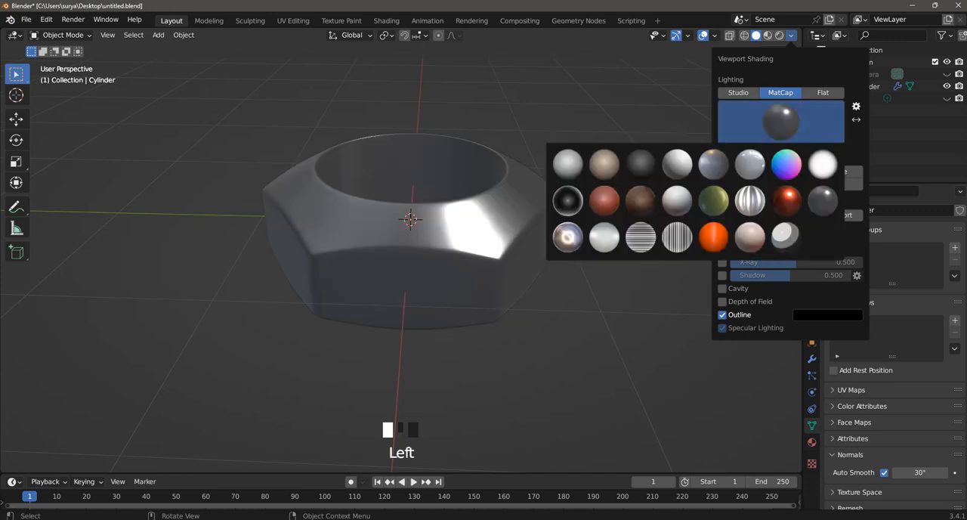
{"action": "left_click", "coordinate": [568, 237]}
Step: Inspect the reflections on the nut's bevelled edges up close and switch to Edit Mode
{"action": "scroll", "coordinate": [410, 219], "scroll_direction": "up", "scroll_amount": 2}
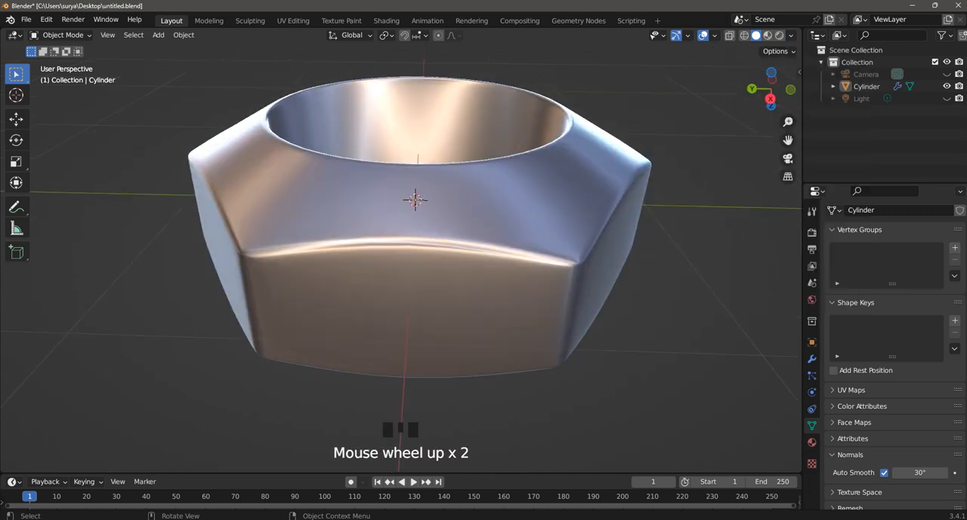
{"action": "middle_click_drag", "start_coordinate": [410, 201], "coordinate": [428, 190]}
{"action": "scroll", "coordinate": [428, 198], "scroll_direction": "up", "scroll_amount": 1}
{"action": "scroll", "coordinate": [415, 227], "scroll_direction": "down", "scroll_amount": 3}
{"action": "scroll", "coordinate": [415, 227], "scroll_direction": "up", "scroll_amount": 2}
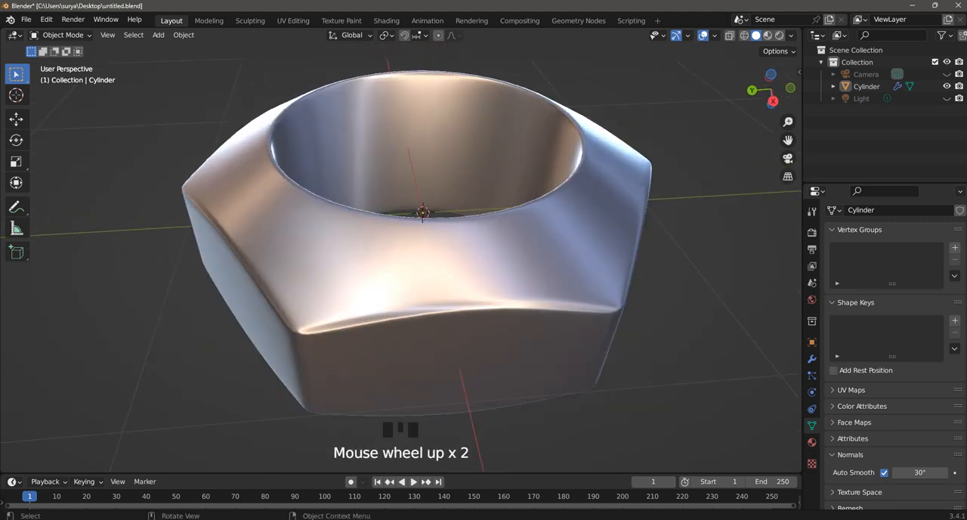
{"action": "left_click", "coordinate": [61, 34]}
{"action": "left_click", "coordinate": [57, 60]}
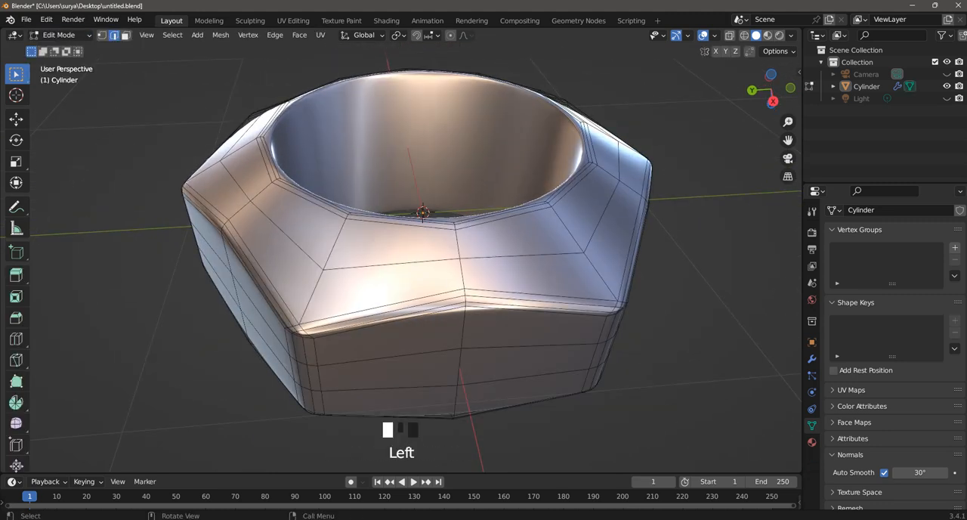
{"action": "key", "text": "ctrl+r"}
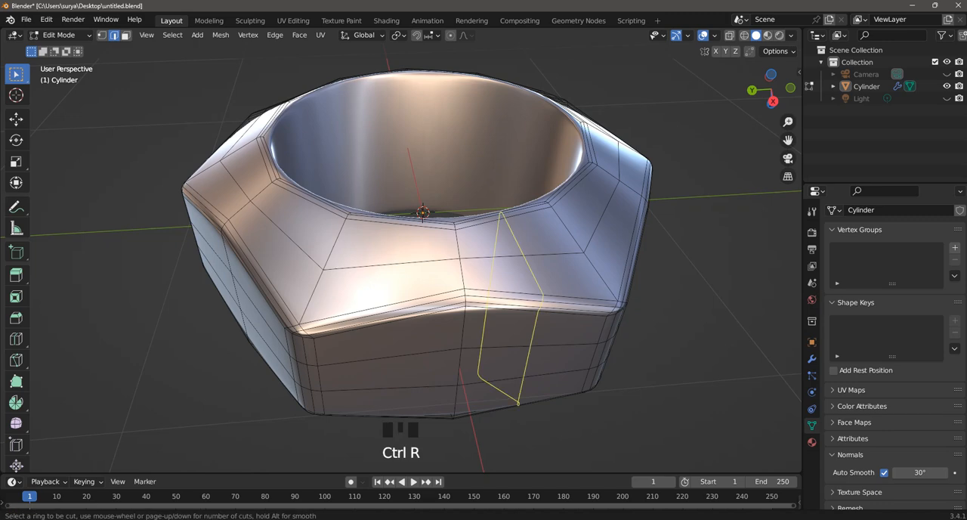
{"action": "left_click", "coordinate": [465, 281]}
{"action": "left_click", "coordinate": [464, 281]}
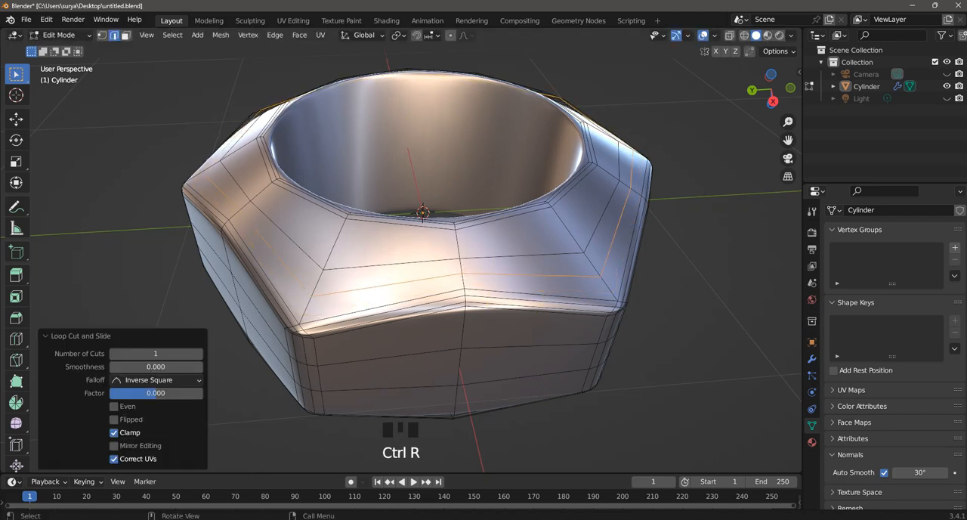
{"action": "left_click", "coordinate": [465, 281]}
{"action": "key", "text": "ctrl+z"}
{"action": "key", "text": "ctrl+z"}
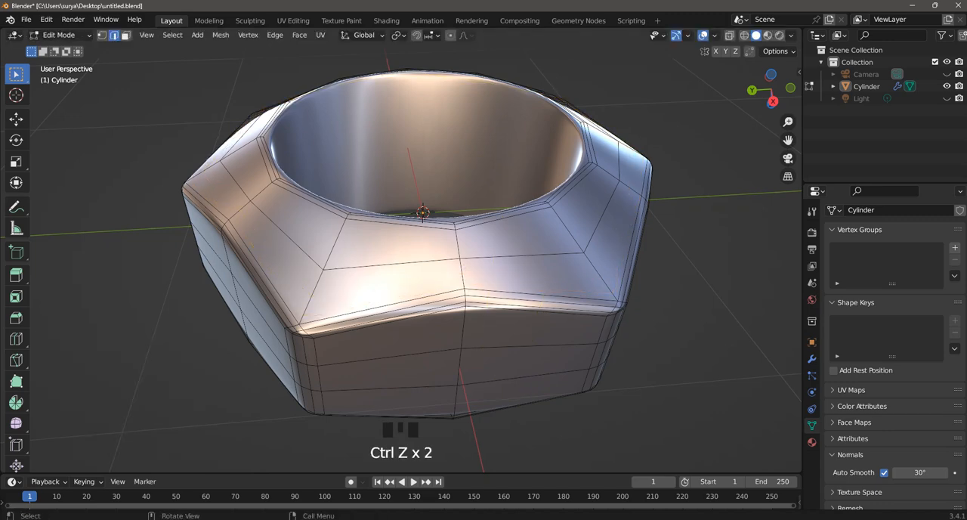
Step: Inspect the opening from below and turn off the Subdivision modifier's viewport display
{"action": "middle_click_drag", "start_coordinate": [406, 169], "coordinate": [405, 159]}
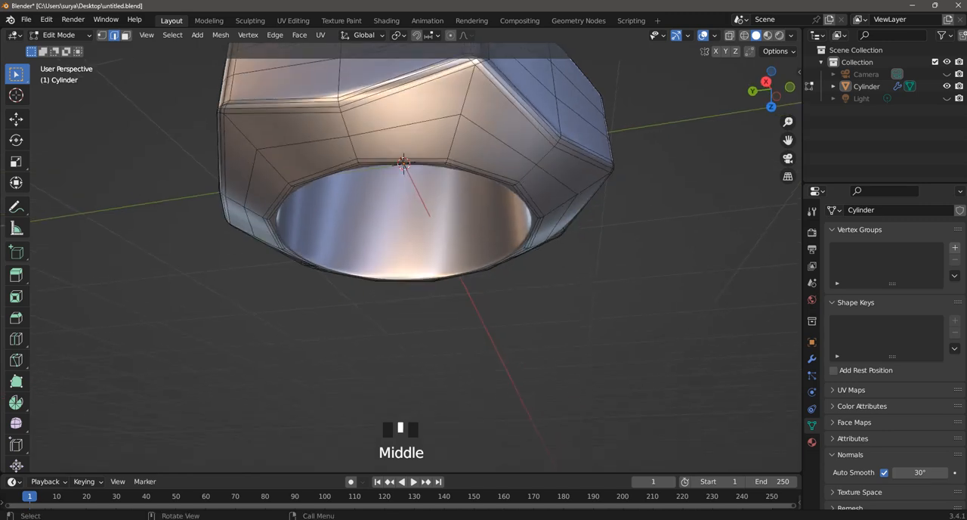
{"action": "middle_click_drag", "start_coordinate": [405, 226], "coordinate": [488, 243]}
{"action": "scroll", "coordinate": [411, 161], "scroll_direction": "up", "scroll_amount": 2}
{"action": "scroll", "coordinate": [438, 189], "scroll_direction": "down", "scroll_amount": 2}
{"action": "scroll", "coordinate": [438, 188], "scroll_direction": "up", "scroll_amount": 2}
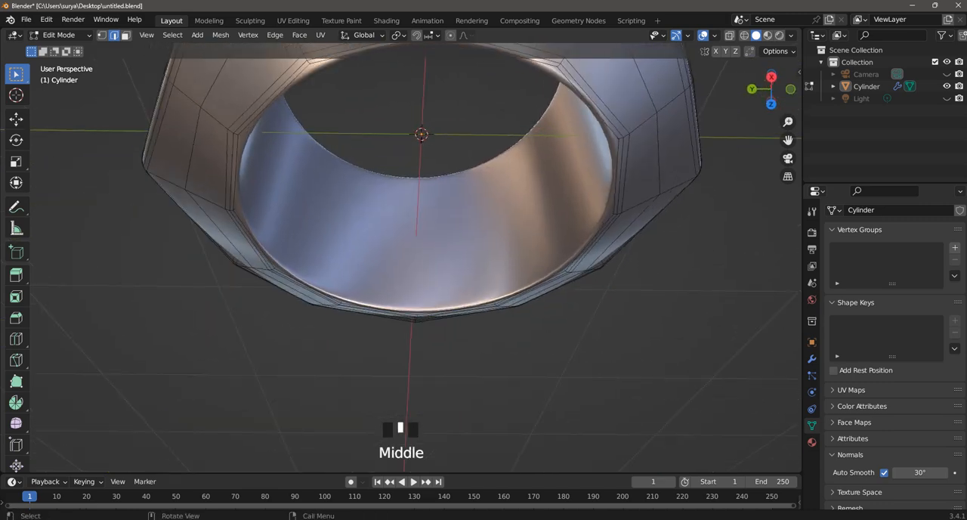
{"action": "scroll", "coordinate": [415, 257], "scroll_direction": "down", "scroll_amount": 2}
{"action": "left_click", "coordinate": [811, 358]}
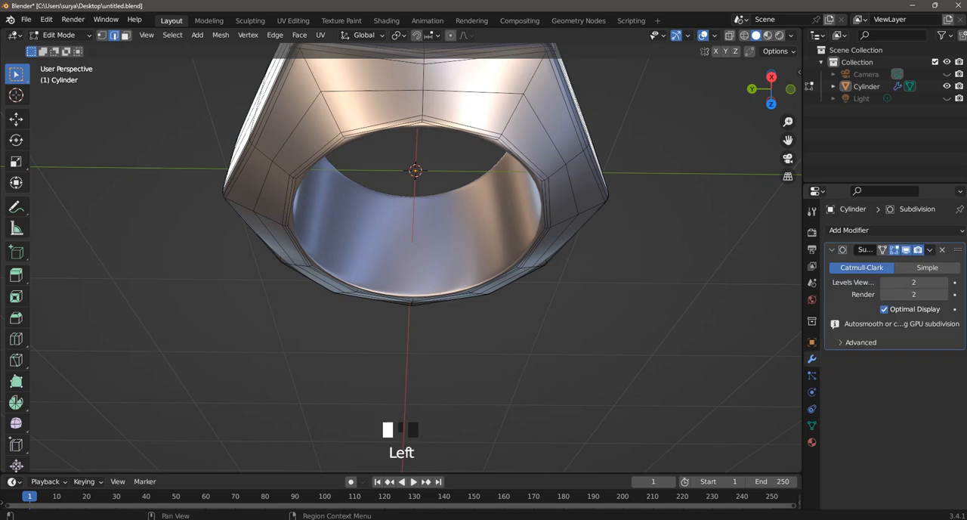
{"action": "left_click", "coordinate": [905, 249]}
Step: Add a loop cut around the inner wall and slide it close to the opening's lower rim, factor about 0.75
{"action": "middle_click_drag", "start_coordinate": [483, 226], "coordinate": [548, 252]}
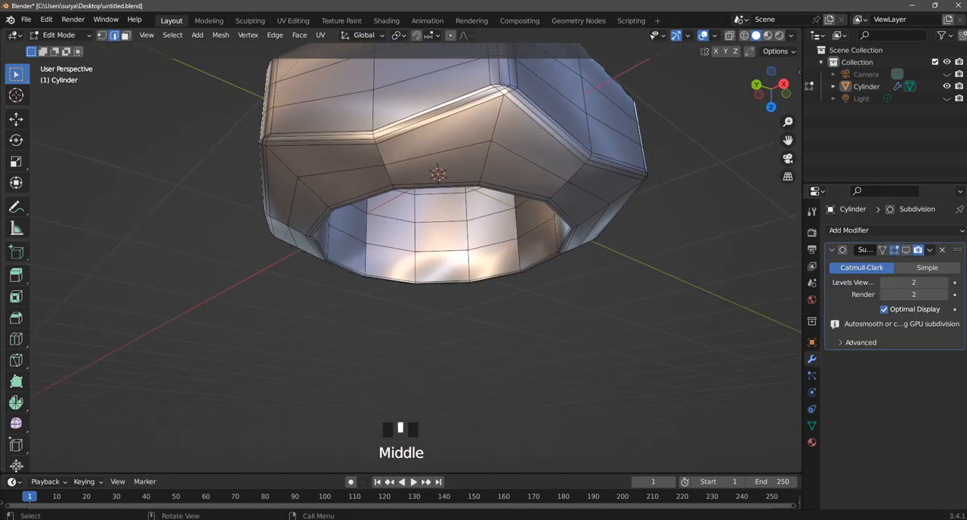
{"action": "scroll", "coordinate": [548, 252], "scroll_direction": "up", "scroll_amount": 1}
{"action": "key", "text": "ctrl+r"}
{"action": "left_click", "coordinate": [534, 255]}
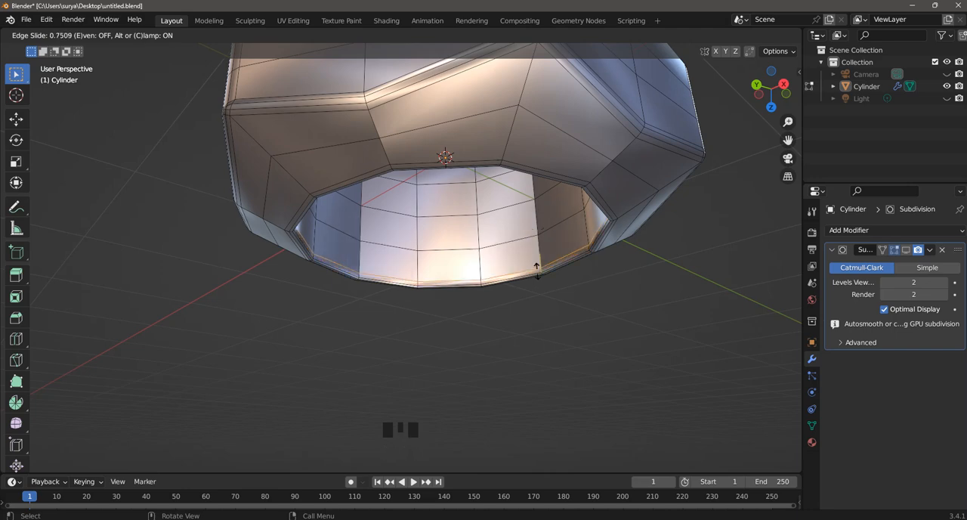
{"action": "left_click", "coordinate": [536, 269]}
Step: View the nut from above and change the MatCap to the plain light grey sphere
{"action": "middle_click_drag", "start_coordinate": [536, 270], "coordinate": [513, 348]}
{"action": "left_click_drag", "start_coordinate": [788, 140], "coordinate": [789, 252]}
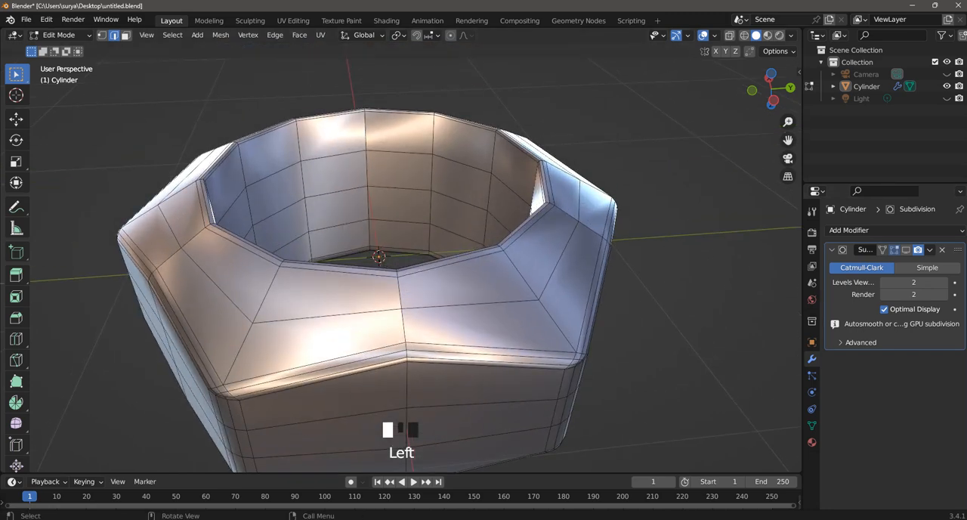
{"action": "left_click", "coordinate": [791, 35]}
{"action": "left_click", "coordinate": [780, 121]}
{"action": "left_click", "coordinate": [568, 165]}
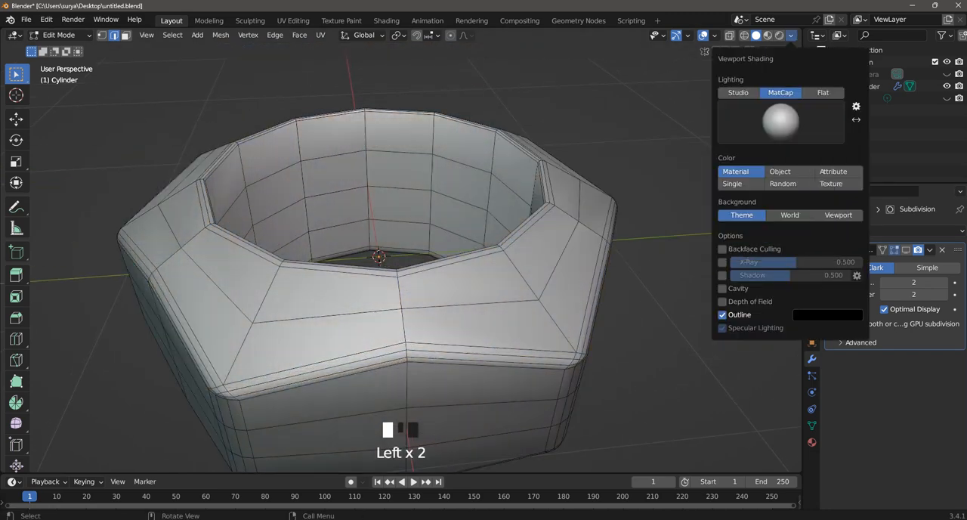
Step: Add a loop cut around the inner wall and slide it close to the opening's upper rim, factor about -0.77
{"action": "key", "text": "ctrl+r"}
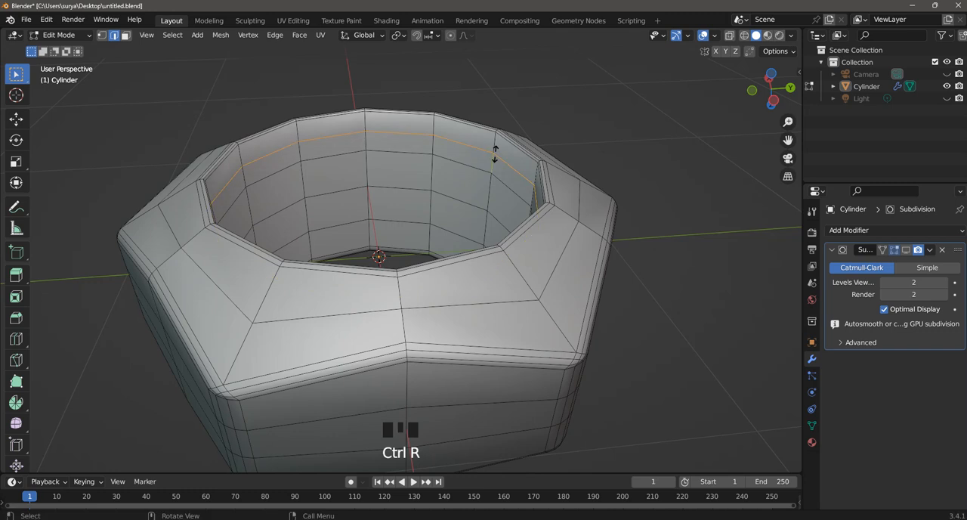
{"action": "left_click", "coordinate": [496, 145]}
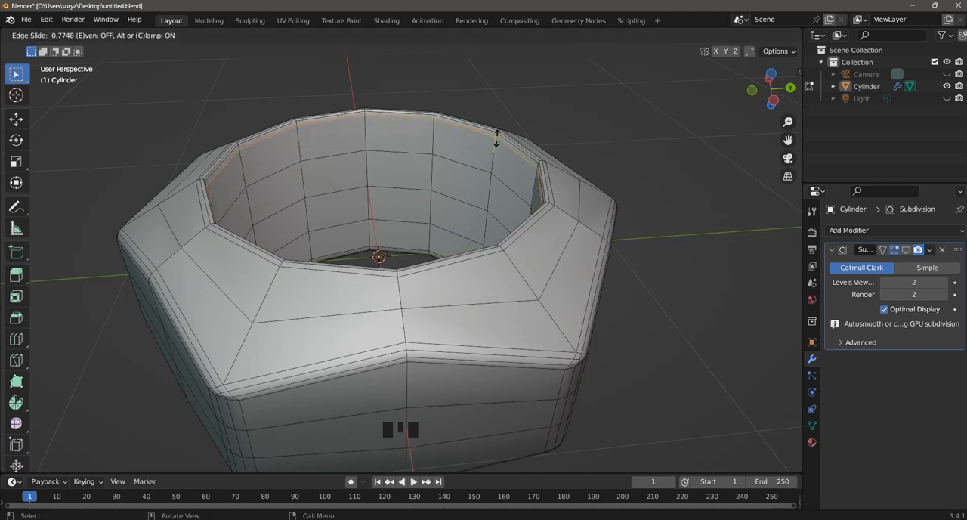
{"action": "left_click", "coordinate": [496, 139]}
{"action": "scroll", "coordinate": [496, 138], "scroll_direction": "down", "scroll_amount": 2}
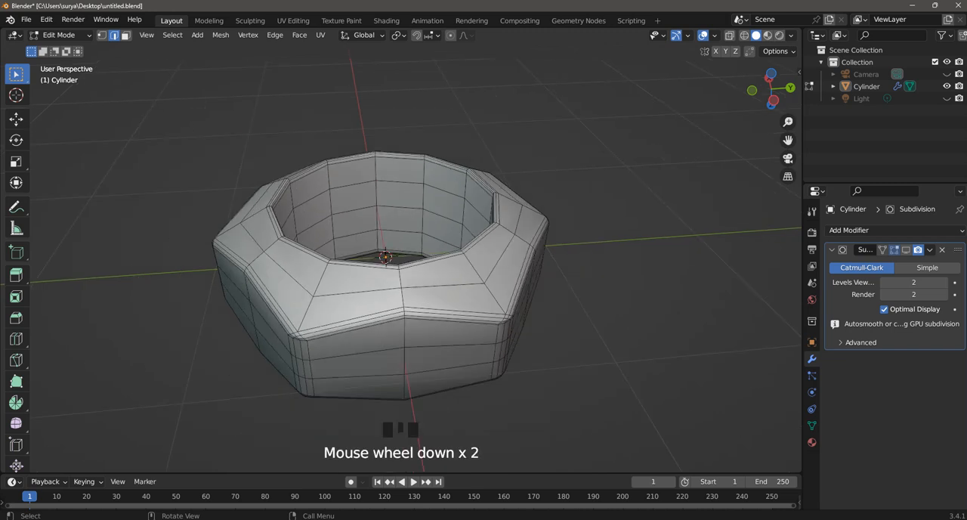
Step: Turn the Subdivision modifier's viewport display back on and return to Object Mode
{"action": "middle_click_drag", "start_coordinate": [496, 139], "coordinate": [468, 151]}
{"action": "left_click", "coordinate": [906, 250]}
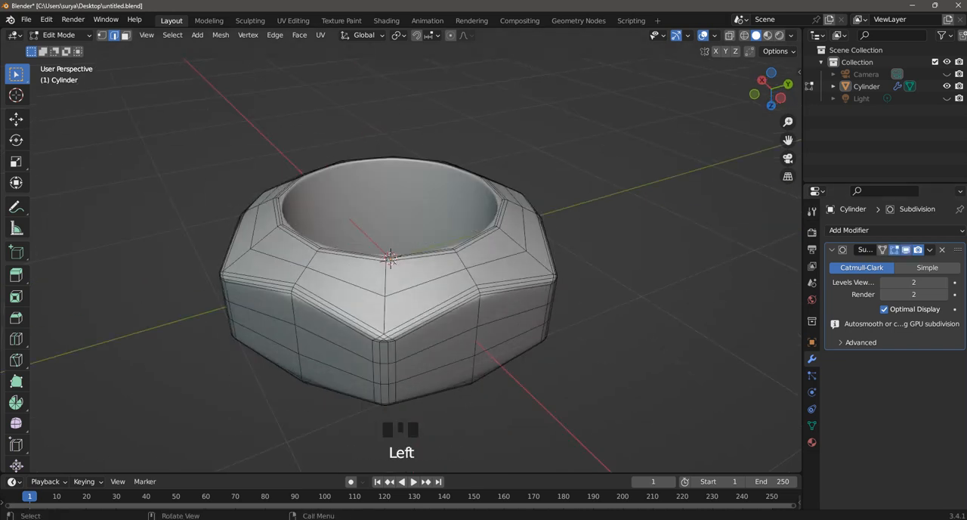
{"action": "left_click", "coordinate": [60, 35]}
{"action": "left_click", "coordinate": [64, 48]}
Step: Set the MatCap to the glossy red sphere and inspect the nut's highlights up close
{"action": "scroll", "coordinate": [393, 256], "scroll_direction": "up", "scroll_amount": 2}
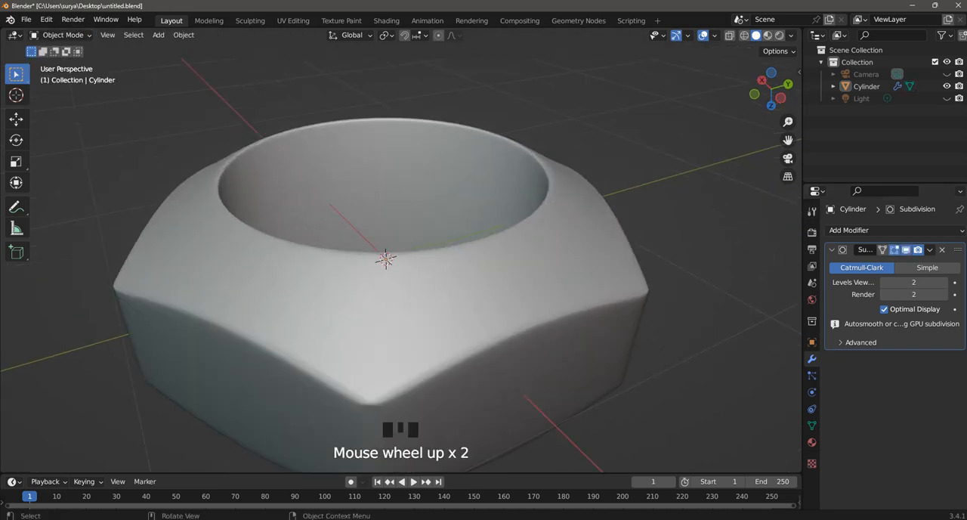
{"action": "mouse_move", "coordinate": [393, 256]}
{"action": "middle_mouse_down"}
{"action": "mouse_move", "coordinate": [416, 249]}
{"action": "mouse_move", "coordinate": [407, 272]}
{"action": "mouse_move", "coordinate": [411, 189]}
{"action": "mouse_move", "coordinate": [434, 306]}
{"action": "mouse_move", "coordinate": [465, 272]}
{"action": "mouse_move", "coordinate": [449, 181]}
{"action": "mouse_move", "coordinate": [451, 221]}
{"action": "mouse_move", "coordinate": [445, 188]}
{"action": "mouse_move", "coordinate": [435, 185]}
{"action": "mouse_move", "coordinate": [457, 264]}
{"action": "mouse_move", "coordinate": [468, 290]}
{"action": "mouse_move", "coordinate": [502, 276]}
{"action": "mouse_move", "coordinate": [499, 302]}
{"action": "middle_mouse_up"}
{"action": "left_click", "coordinate": [791, 35]}
{"action": "left_click", "coordinate": [781, 121]}
{"action": "left_click", "coordinate": [787, 201]}
{"action": "scroll", "coordinate": [457, 264], "scroll_direction": "up", "scroll_amount": 3}
{"action": "scroll", "coordinate": [502, 276], "scroll_direction": "up", "scroll_amount": 4}
{"action": "scroll", "coordinate": [503, 275], "scroll_direction": "down", "scroll_amount": 11}
{"action": "scroll", "coordinate": [504, 281], "scroll_direction": "up", "scroll_amount": 2}
Step: Switch the nut to Edit Mode with the Subdivision modifier hidden in the viewport and view its outer corner
{"action": "left_click", "coordinate": [63, 35]}
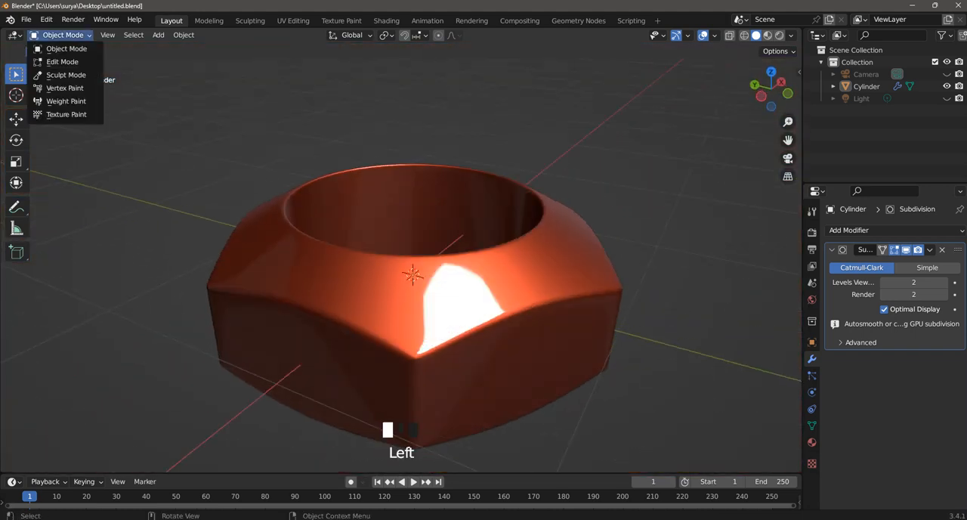
{"action": "left_click", "coordinate": [62, 62]}
{"action": "left_click", "coordinate": [413, 275]}
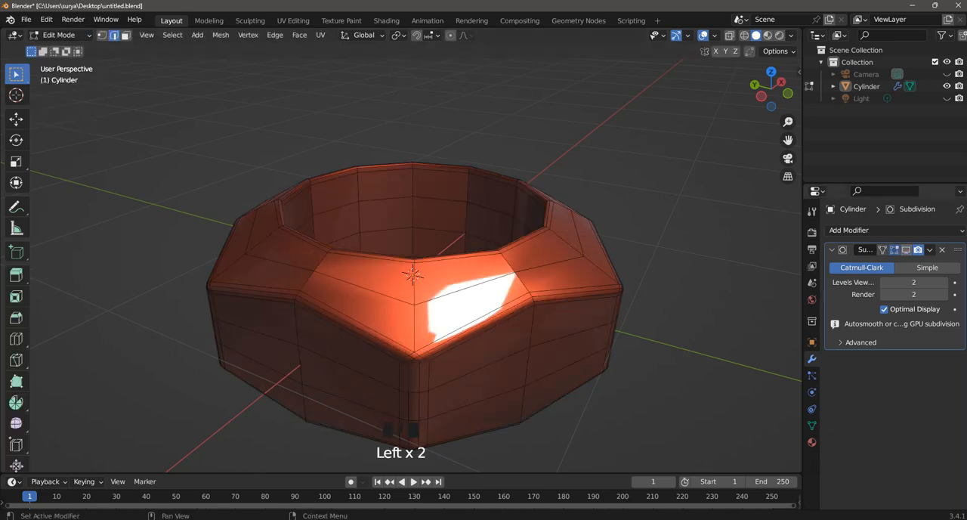
{"action": "scroll", "coordinate": [415, 275], "scroll_direction": "up", "scroll_amount": 1}
{"action": "mouse_move", "coordinate": [415, 275]}
{"action": "middle_mouse_down"}
{"action": "mouse_move", "coordinate": [461, 225]}
{"action": "mouse_move", "coordinate": [421, 264]}
{"action": "middle_mouse_up"}
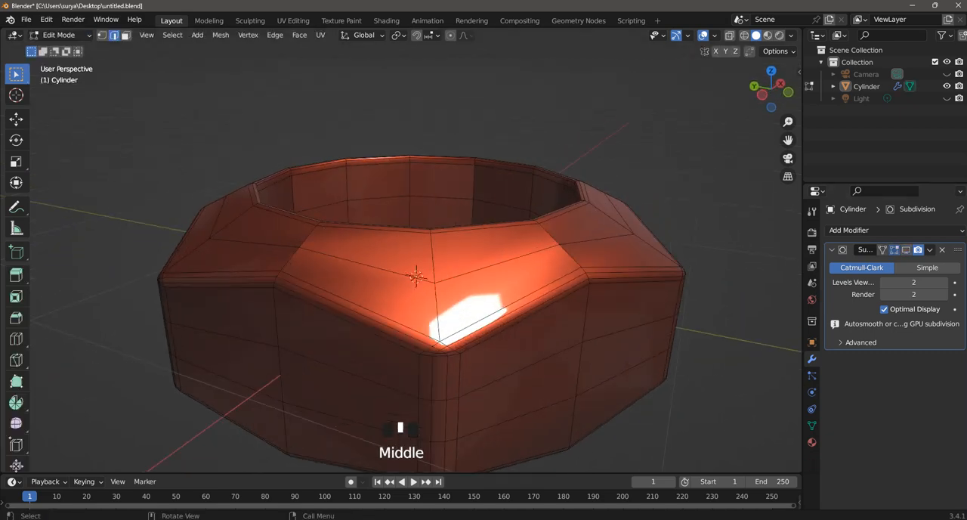
Step: Return the nut to Object Mode and turn the Subdivision modifier's viewport display back on
{"action": "left_click", "coordinate": [62, 35]}
{"action": "left_click", "coordinate": [60, 47]}
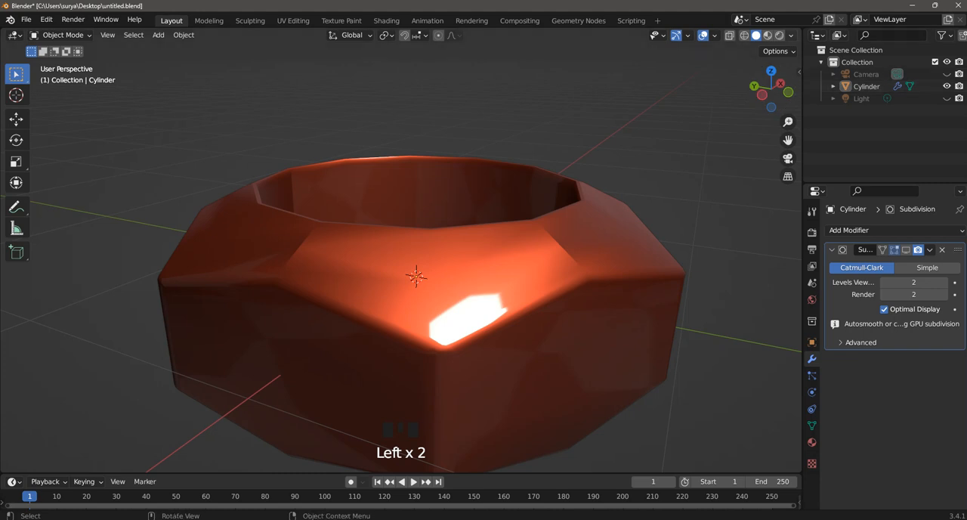
{"action": "left_click", "coordinate": [905, 250]}
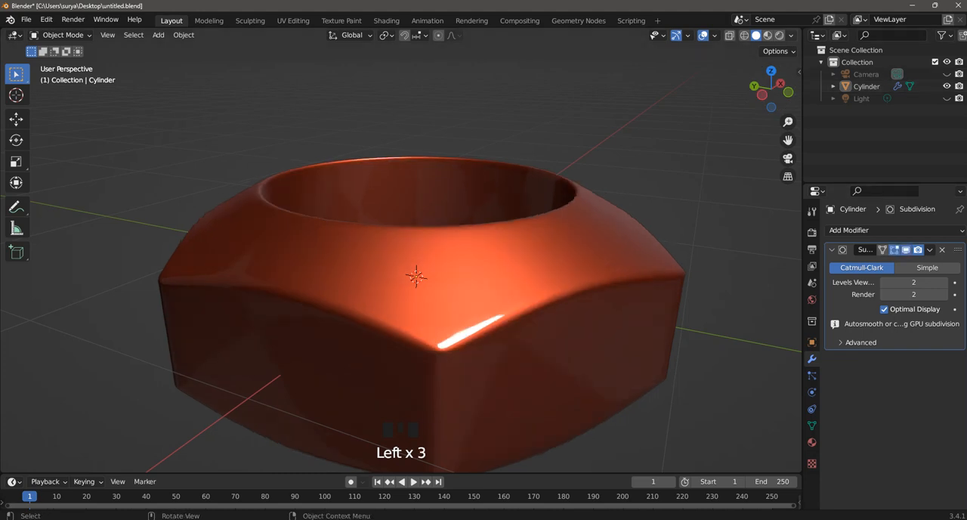
Step: Try the pale beige MatCap, followed by the shiny metallic one, and view the whole nut from above
{"action": "left_click", "coordinate": [791, 36]}
{"action": "left_click", "coordinate": [796, 122]}
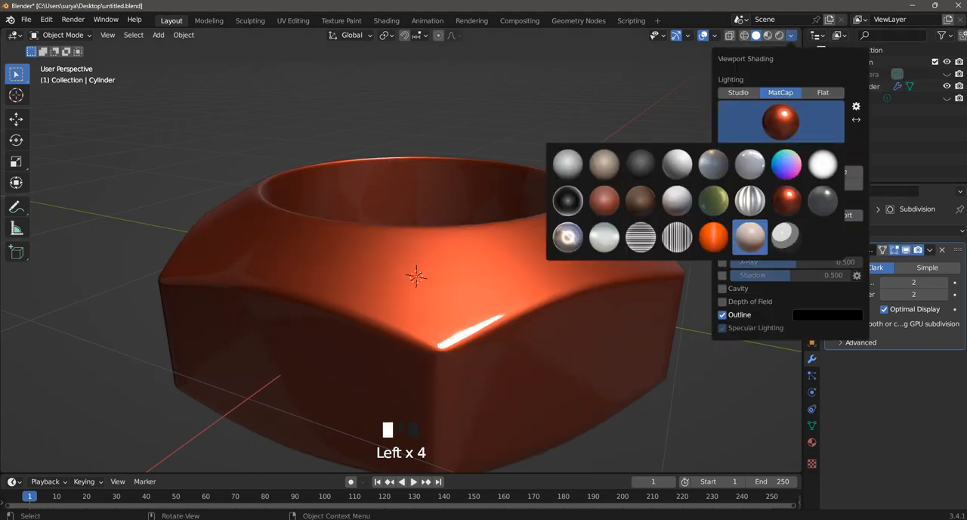
{"action": "left_click", "coordinate": [750, 237]}
{"action": "left_click", "coordinate": [780, 121]}
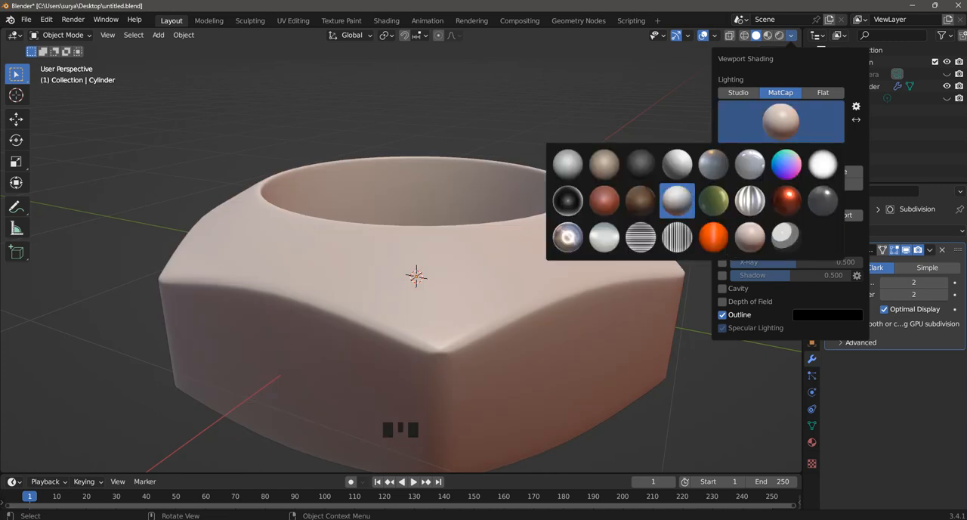
{"action": "left_click", "coordinate": [566, 235]}
{"action": "scroll", "coordinate": [408, 272], "scroll_direction": "down", "scroll_amount": 2}
{"action": "middle_click_drag", "start_coordinate": [408, 272], "coordinate": [453, 279]}
Step: Set the viewport MatCap to the plain light grey sphere, the first one in the MatCap list
{"action": "left_click", "coordinate": [790, 35]}
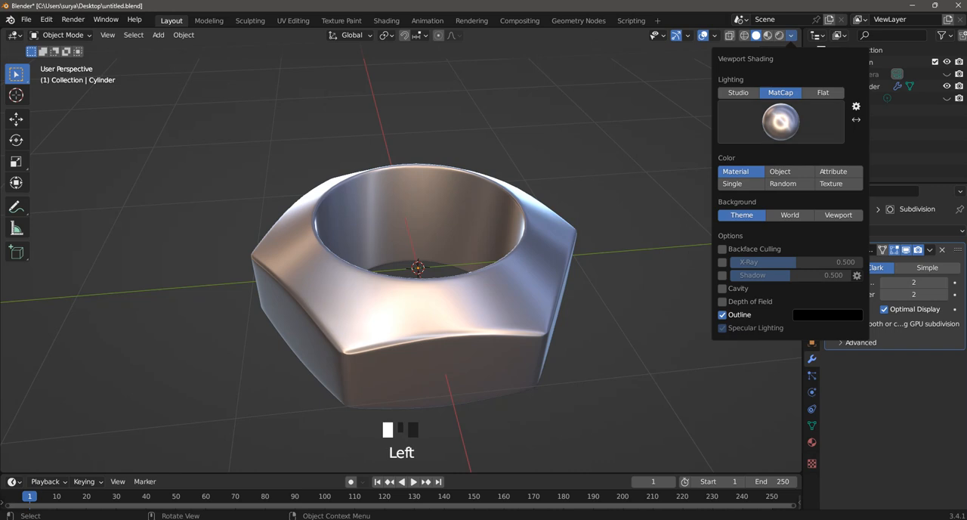
{"action": "left_click", "coordinate": [757, 123]}
{"action": "left_click", "coordinate": [567, 164]}
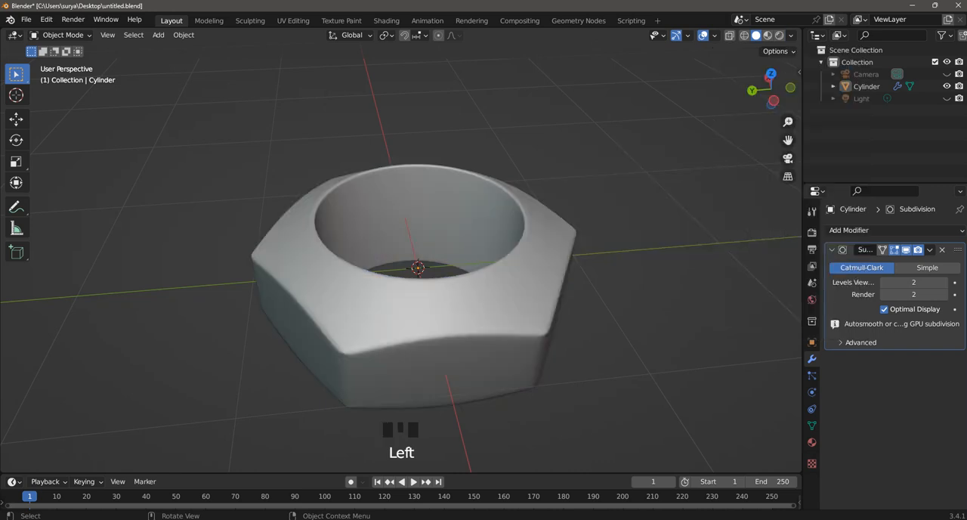